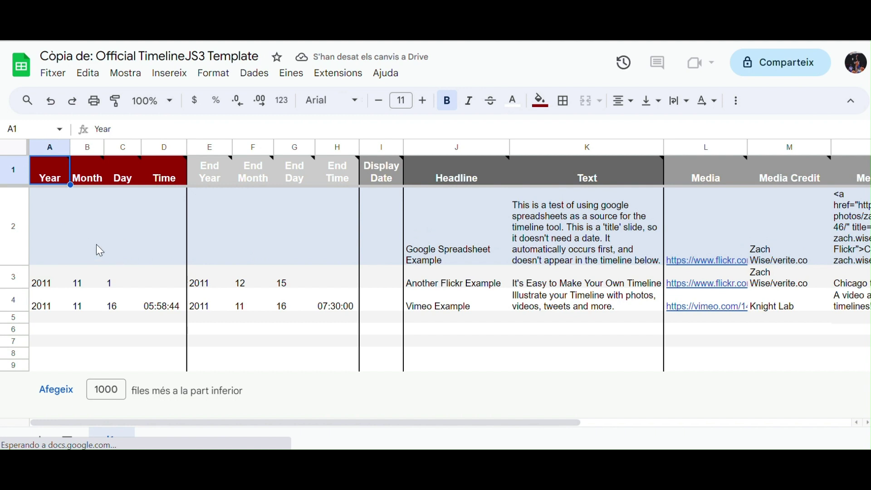
Step: Delete the three sample timeline entries in A2:R4, keeping only the header row
left_click(56, 227)
left_click_drag(55, 227, 705, 305)
left_click(100, 216)
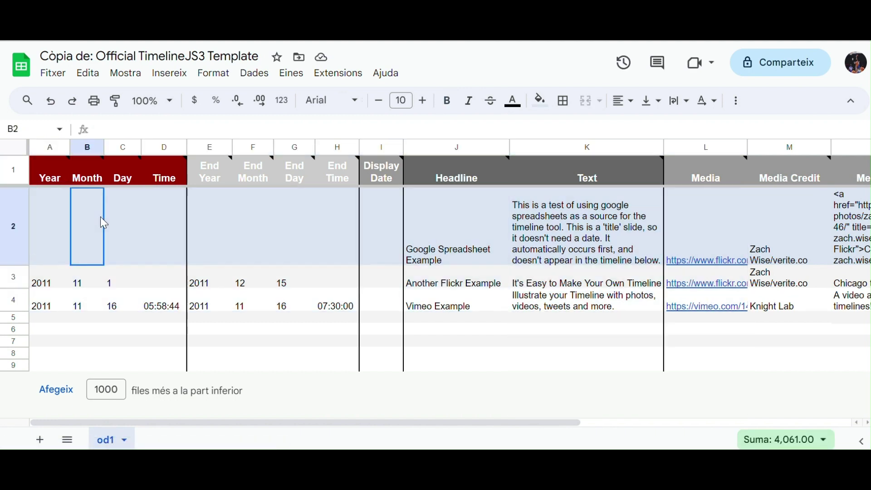
left_click_drag(42, 212, 819, 319)
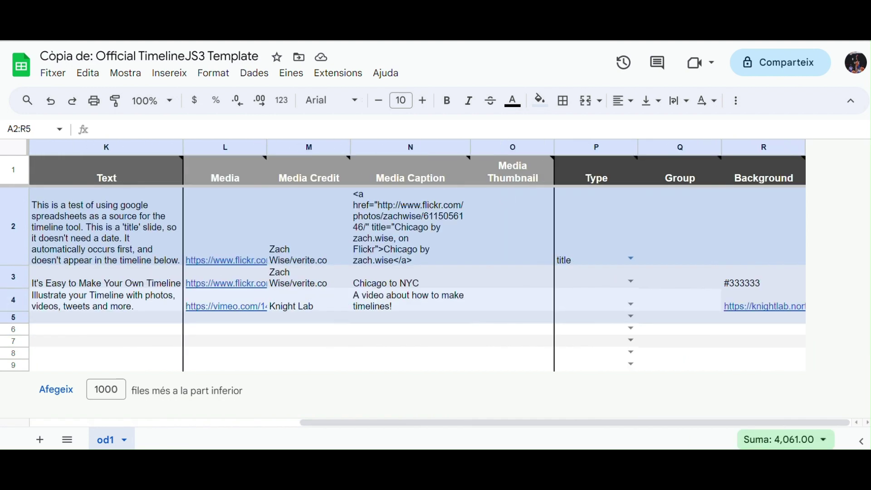
double_click(802, 320)
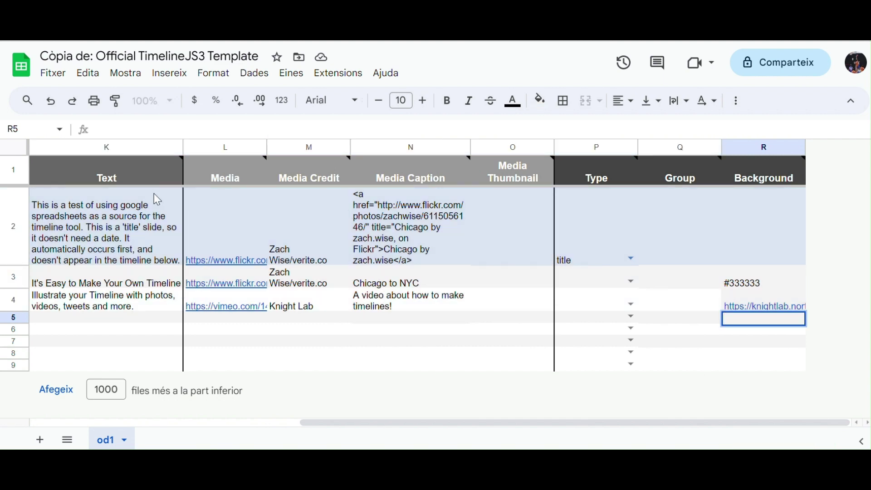
scroll(154, 193, "left", 10)
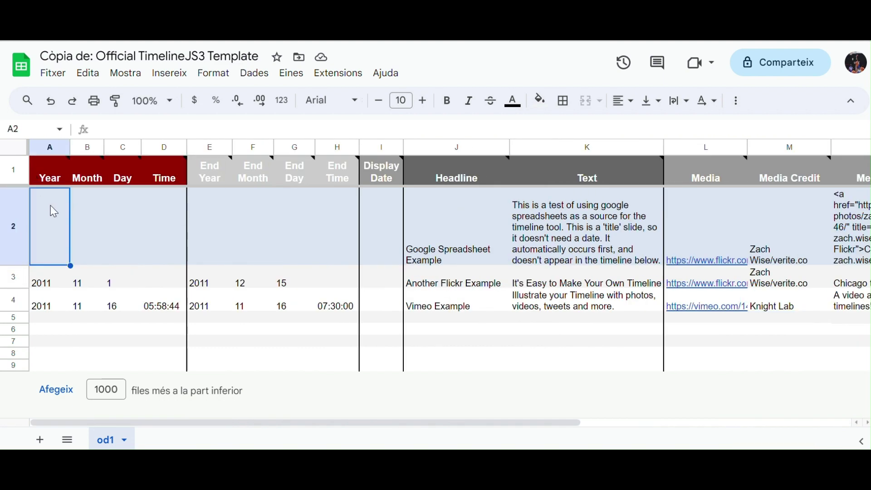
left_click_drag(53, 208, 813, 311)
key("Delete")
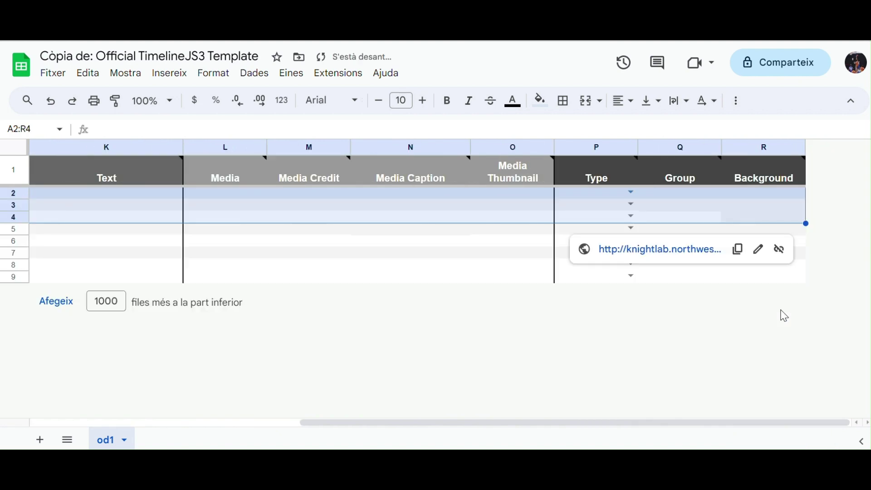
scroll(268, 246, "left", 10)
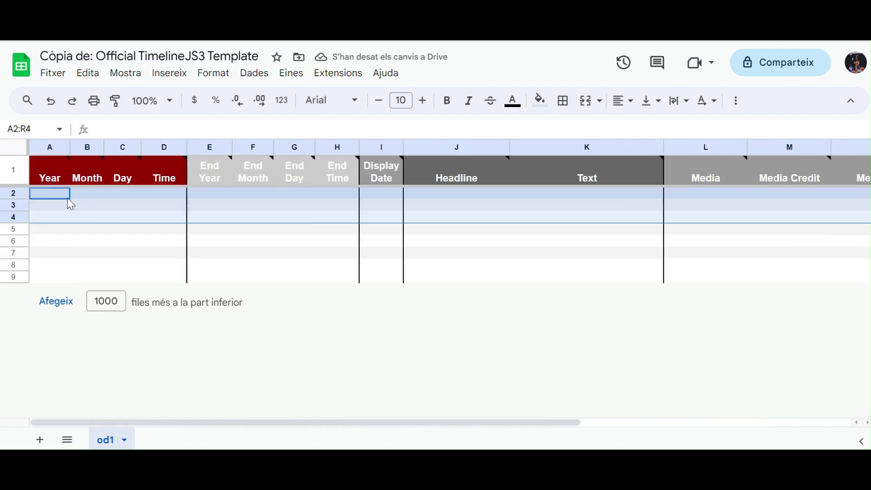
left_click(61, 198)
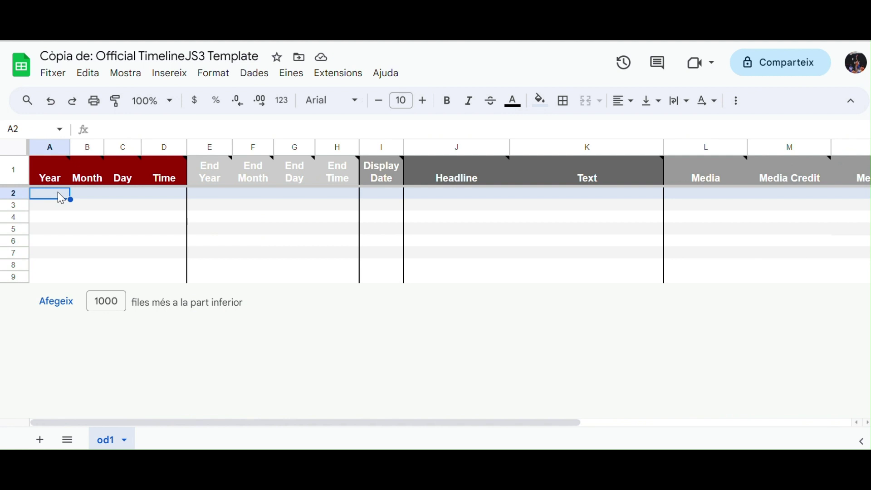
Step: Enter start date 2008, 2, 22 and end date 2023, 11, 25 across row 2
type("2")
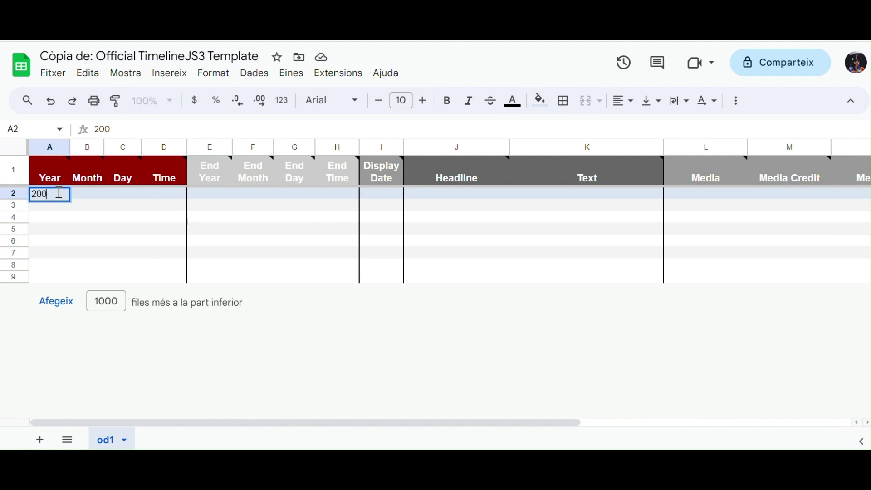
type("008")
key("Tab")
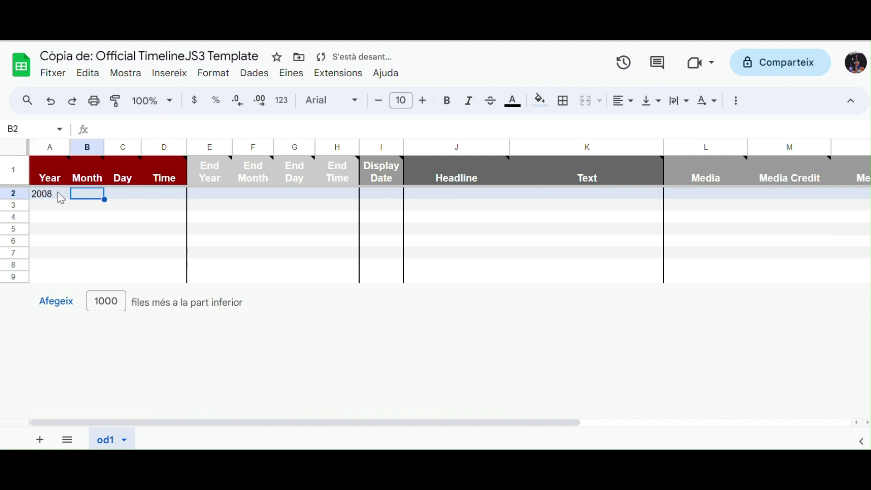
type("2")
key("Tab")
type("22")
key("Tab")
key("Tab")
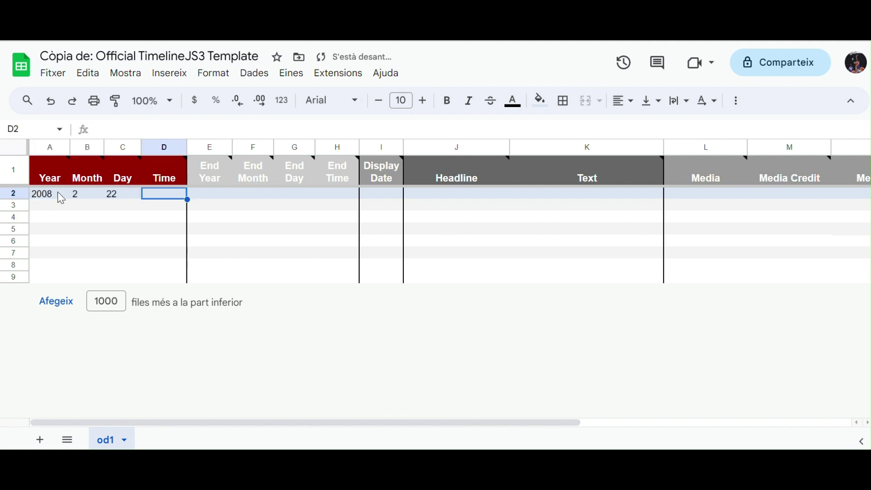
type("2")
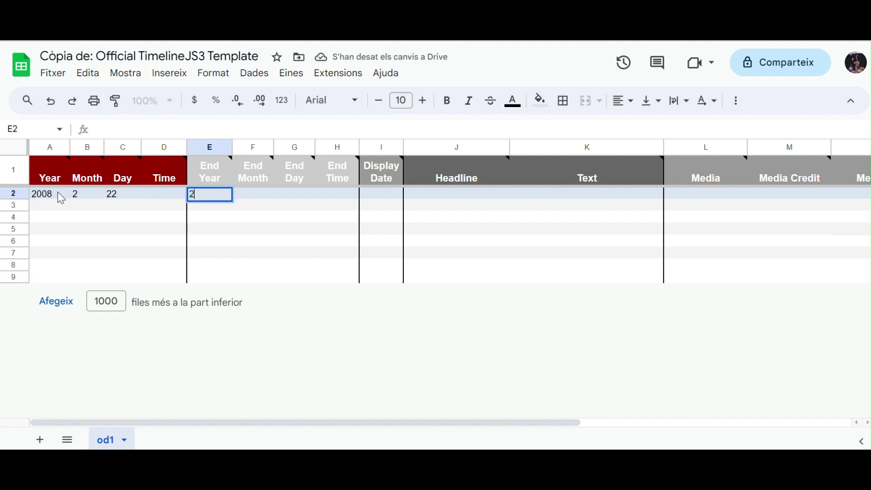
type("023")
key("Tab")
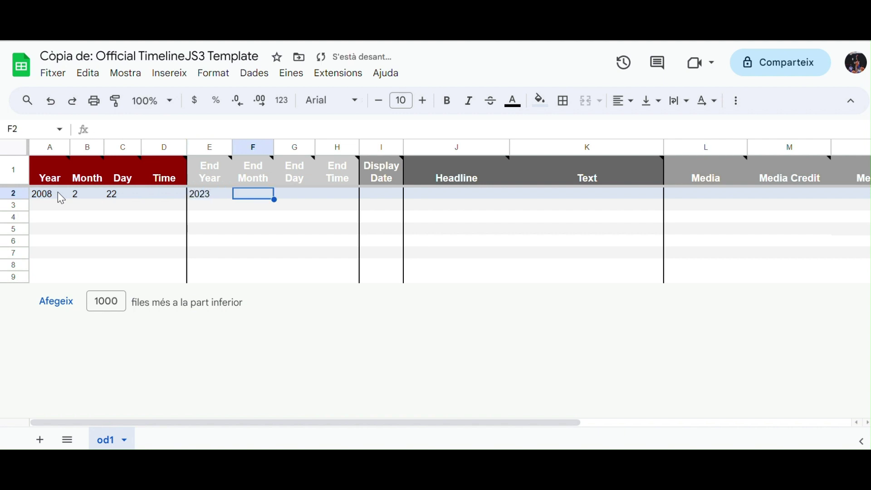
type("11")
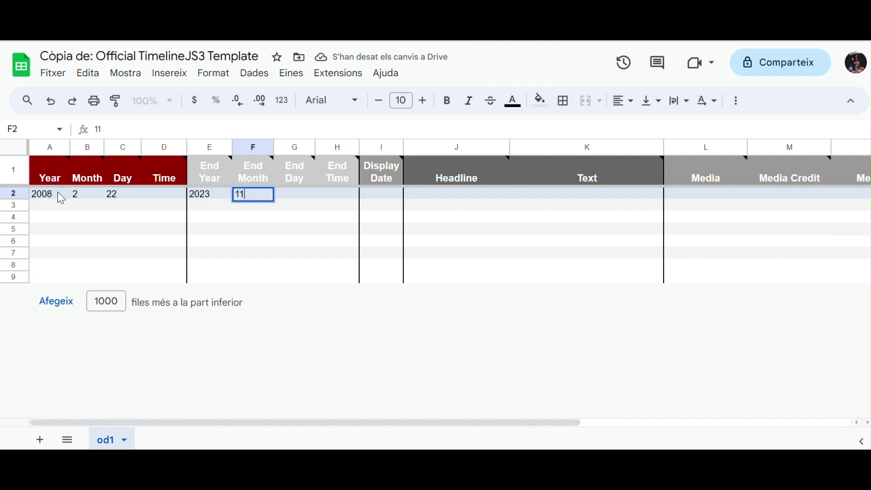
key("Tab")
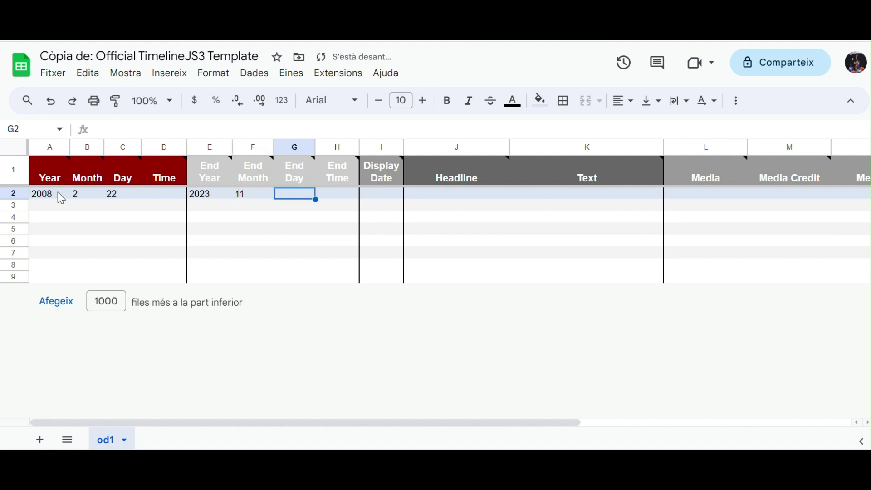
type("25")
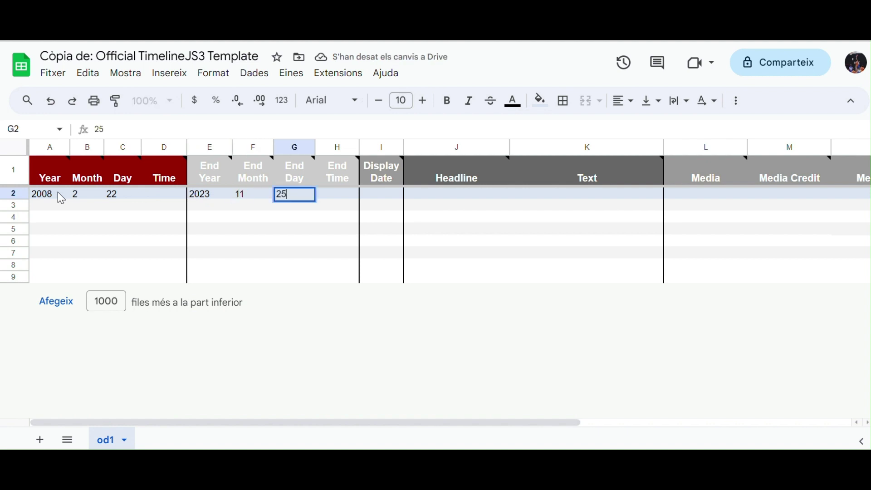
Step: Add a life headline with the subject's name in J2 and the Hospital Josep Trueta birth sentence in K2
left_click(471, 189)
double_click(461, 195)
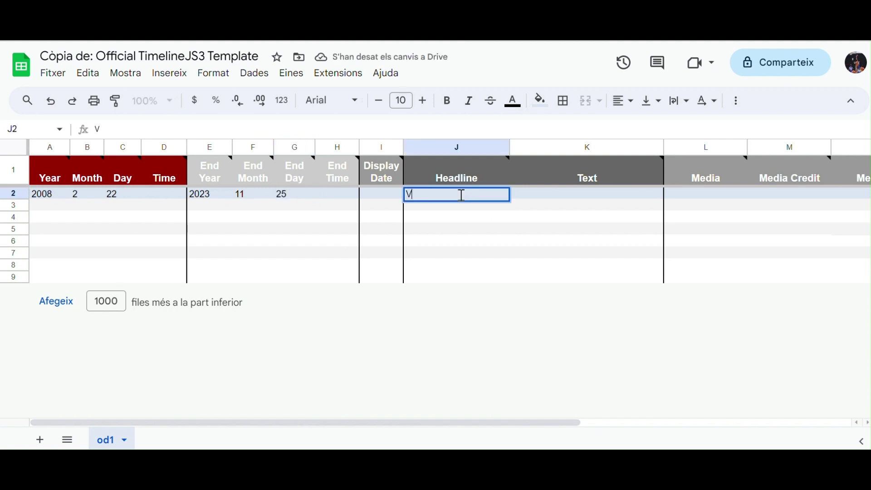
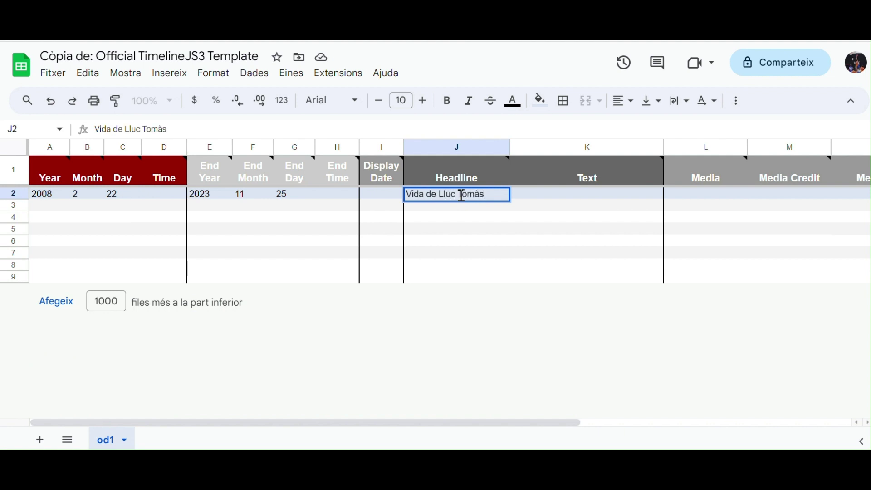
double_click(547, 194)
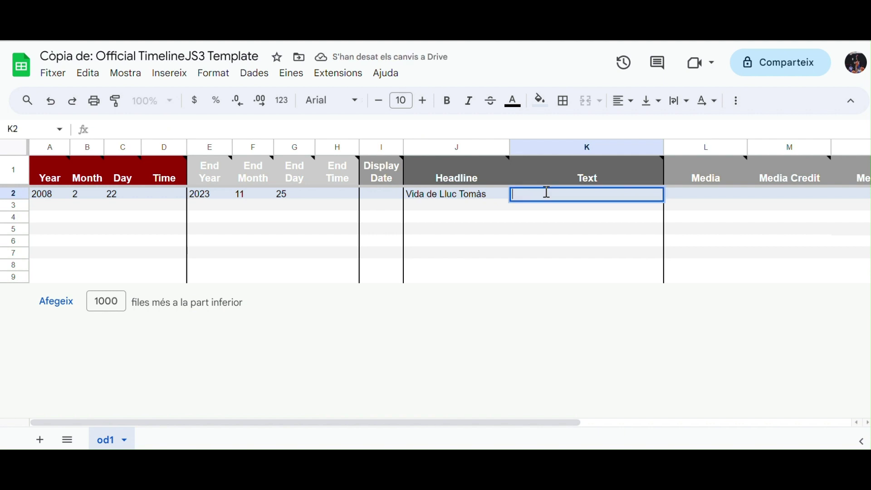
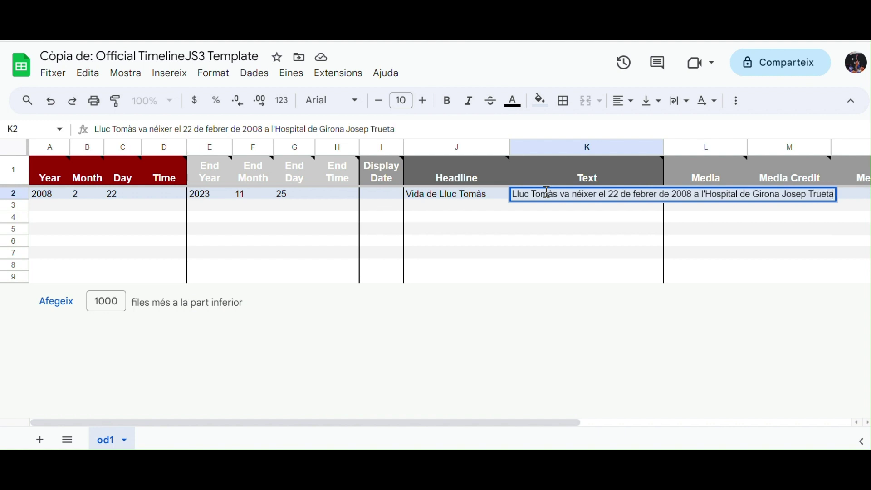
key("Return")
scroll(768, 232, "right", 5)
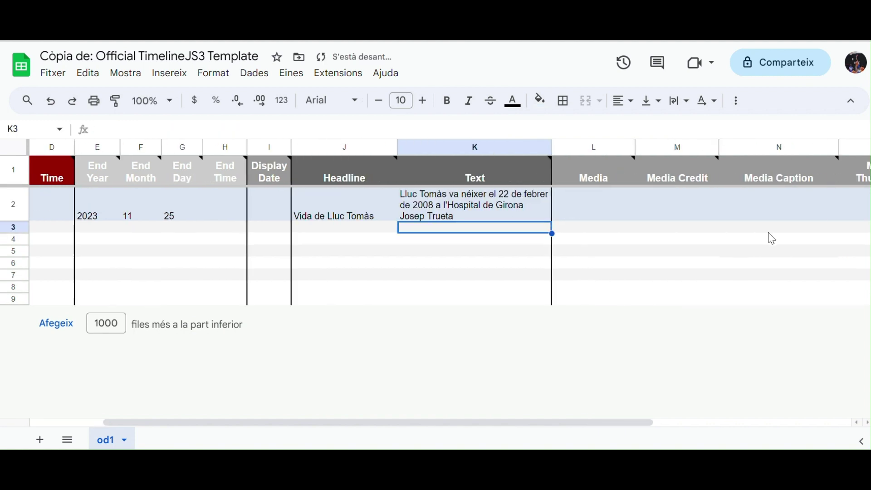
Step: Search Google in a new tab for 'hospital josep trueta' and show the image results
mouse_move(744, 163)
key("ctrl+t")
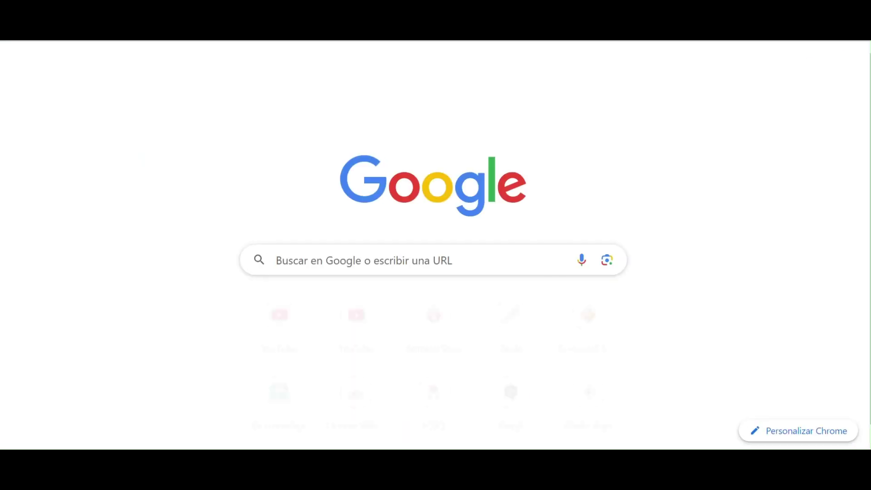
left_click(415, 266)
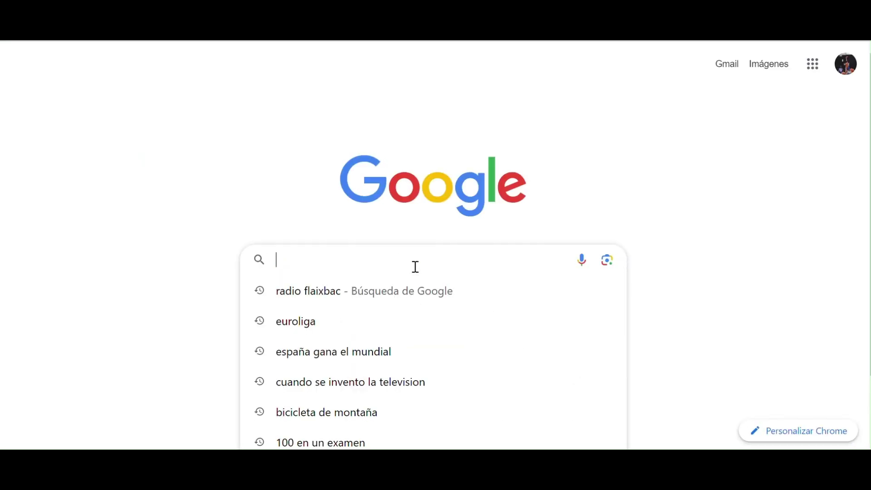
type("hospi")
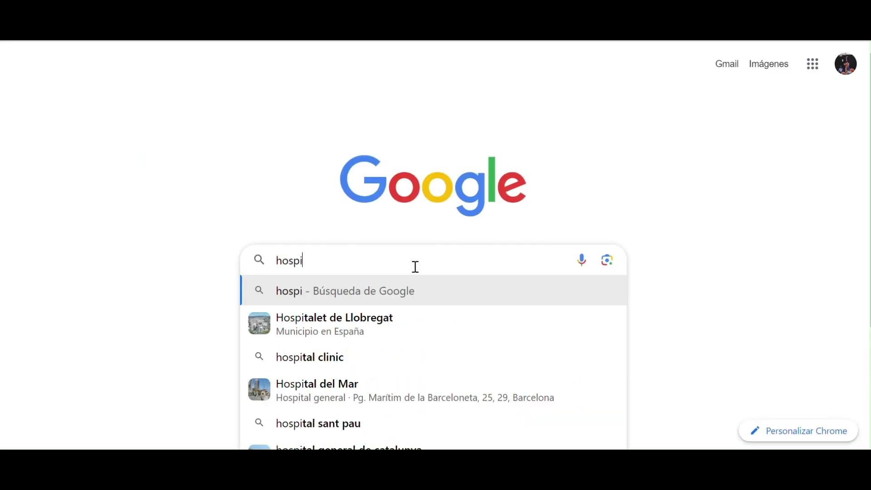
type("tal jose")
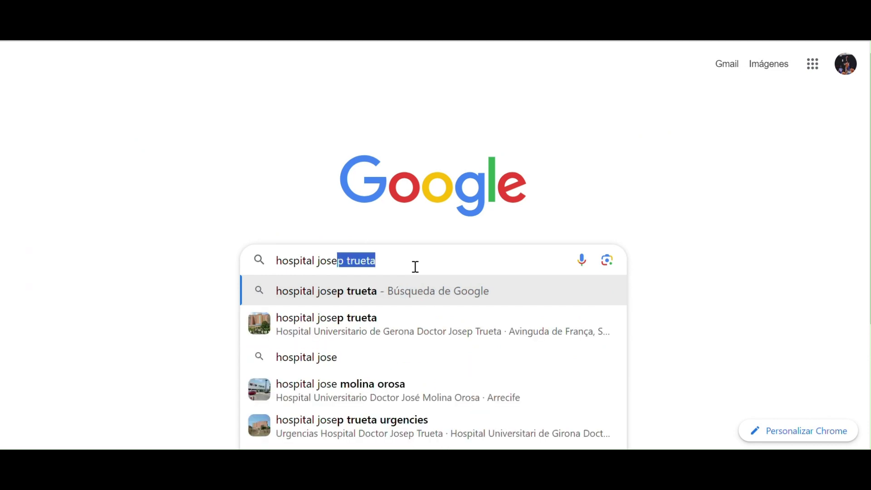
key("Return")
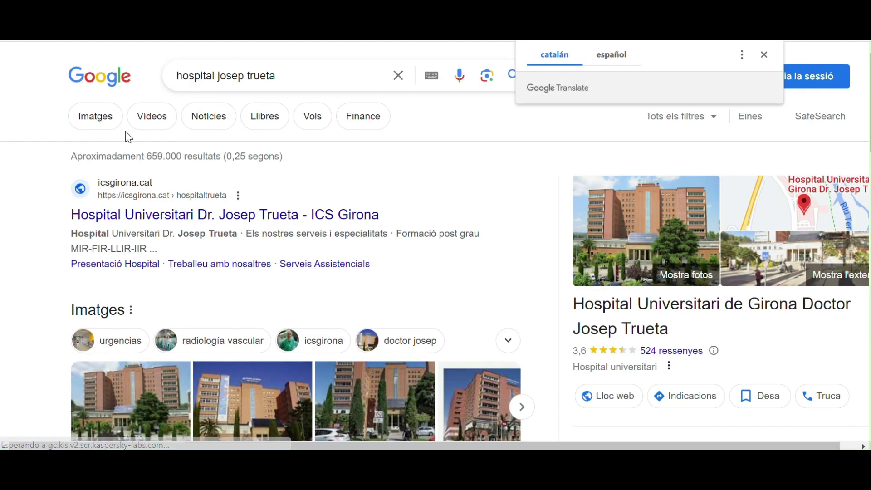
left_click(110, 126)
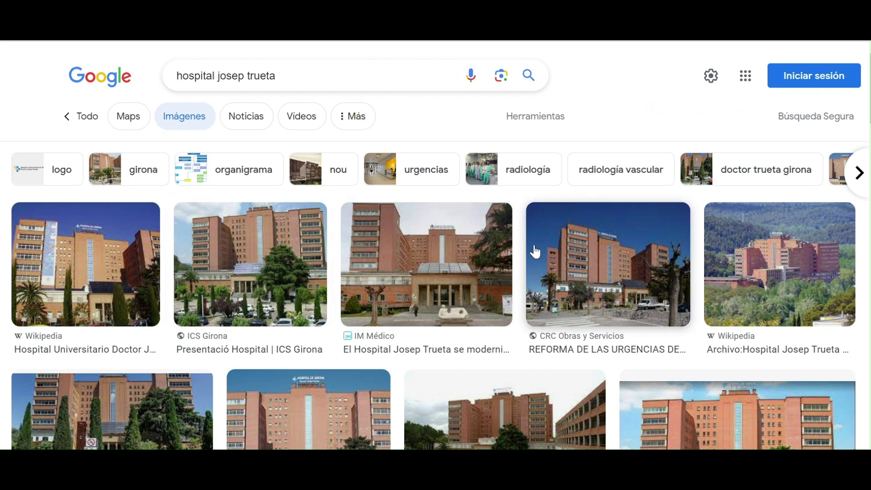
Step: Browse the CRC hospital photo, then open the ICS Girona Hospital Trueta page
left_click(617, 249)
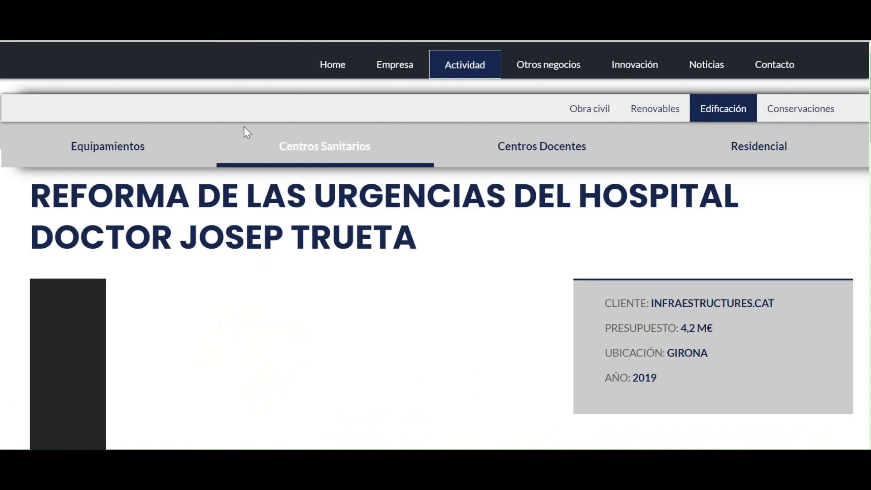
scroll(297, 260, "down", 4)
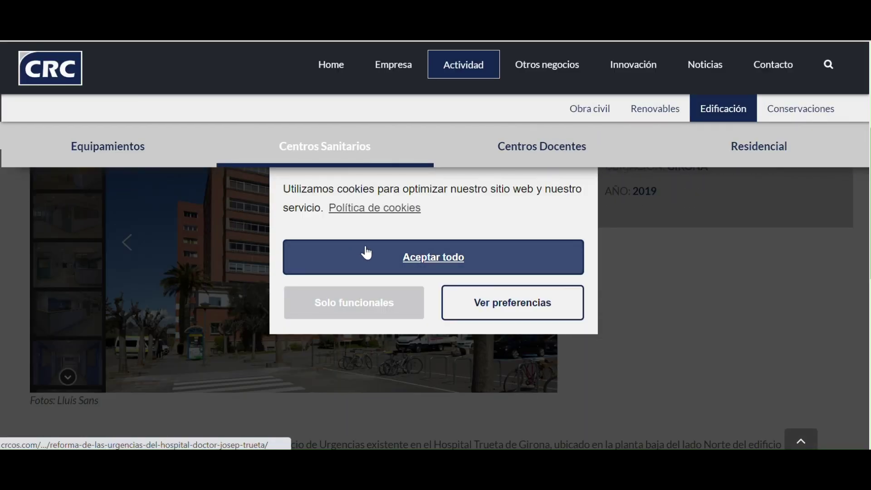
left_click(366, 253)
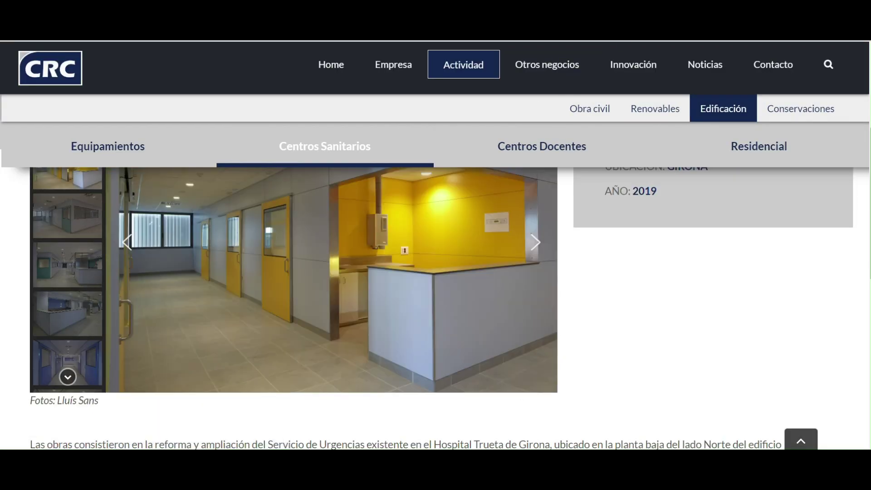
left_click(128, 244)
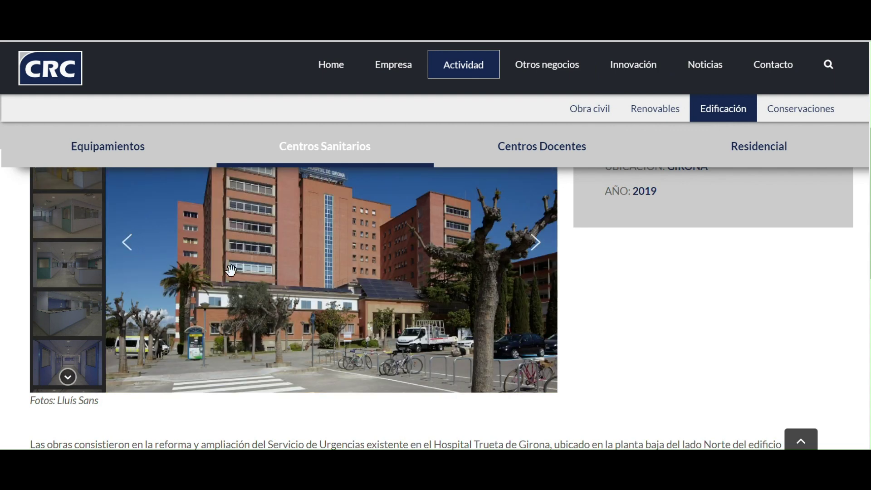
scroll(232, 270, "down", 2)
scroll(47, 108, "up", 1)
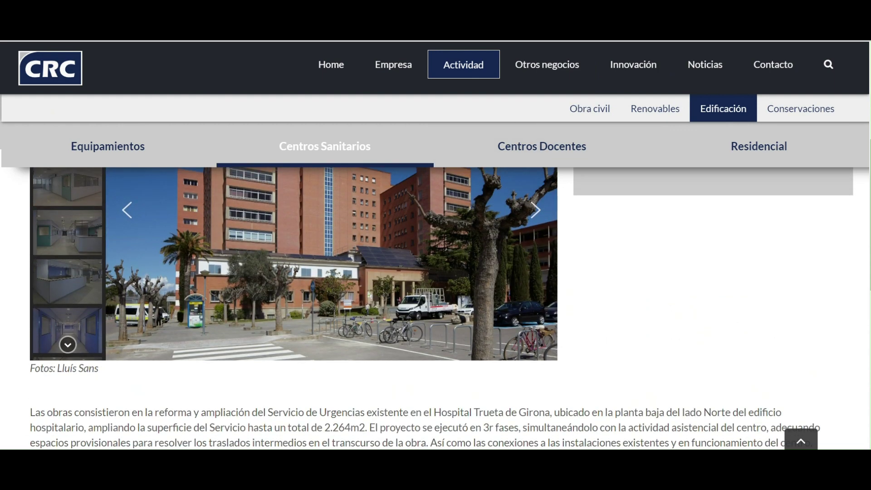
key("alt+Left")
left_click(249, 145)
left_click(647, 231)
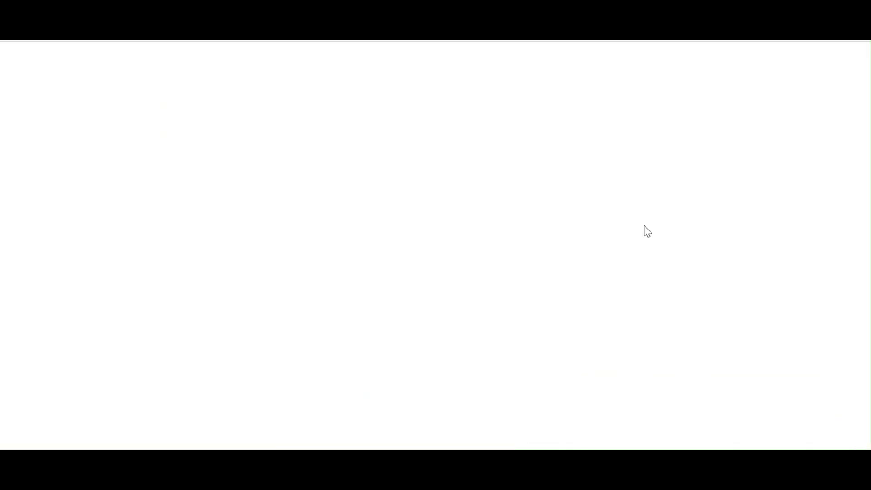
scroll(410, 260, "down", 3)
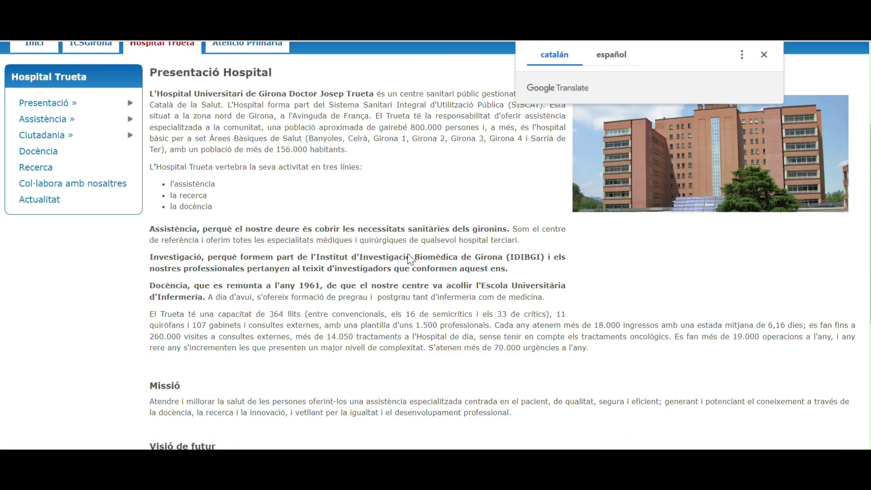
scroll(411, 259, "up", 3)
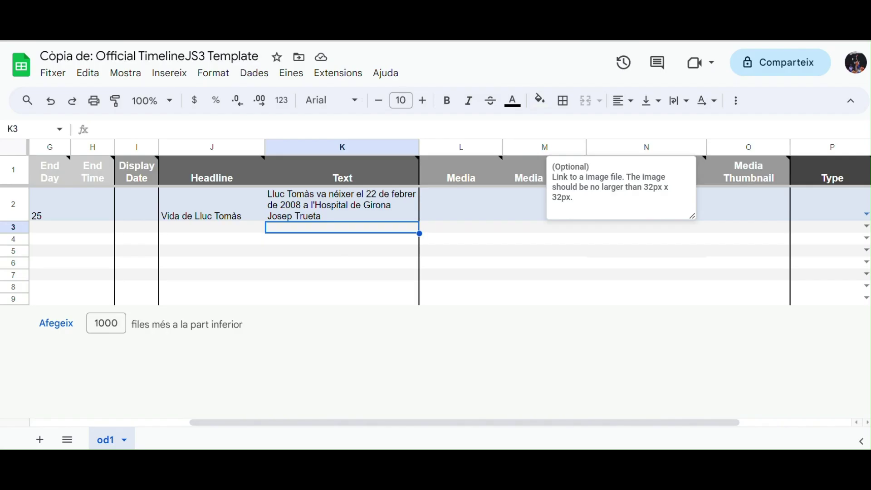
Step: Paste the hospital photo URL into L2 and credit it 'Hospital Josep Trueta de Girona' in M2
left_click(440, 201)
key("ctrl+v")
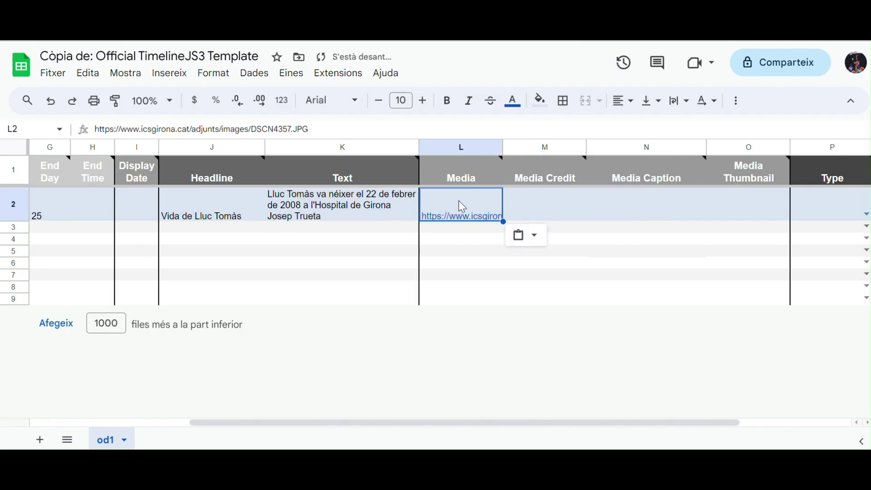
left_click(542, 210)
type("Hosp")
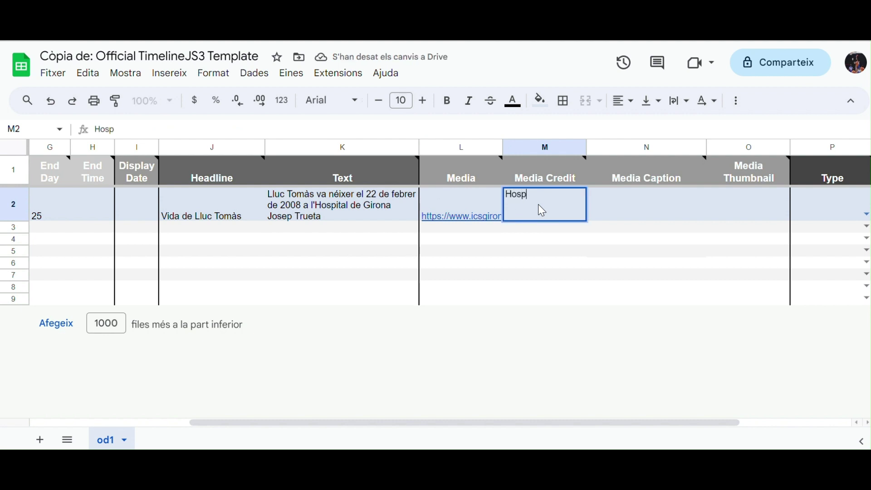
type("ital Josep")
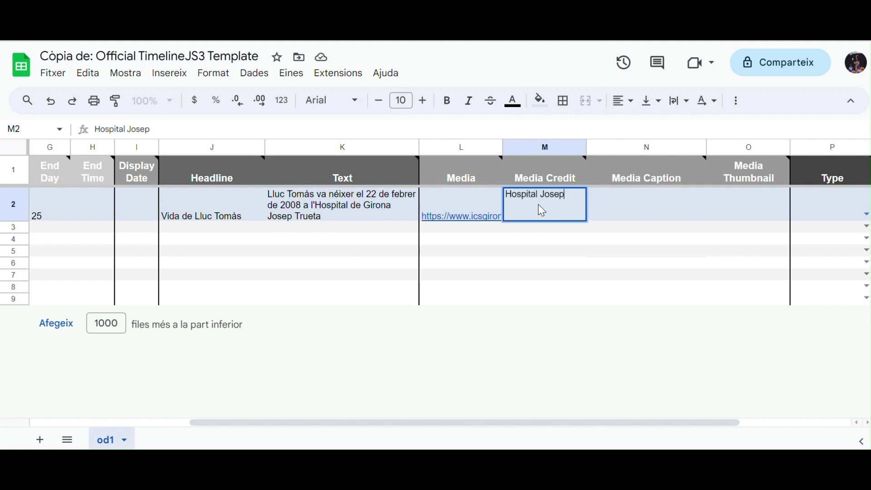
type(" Trueta de Girona")
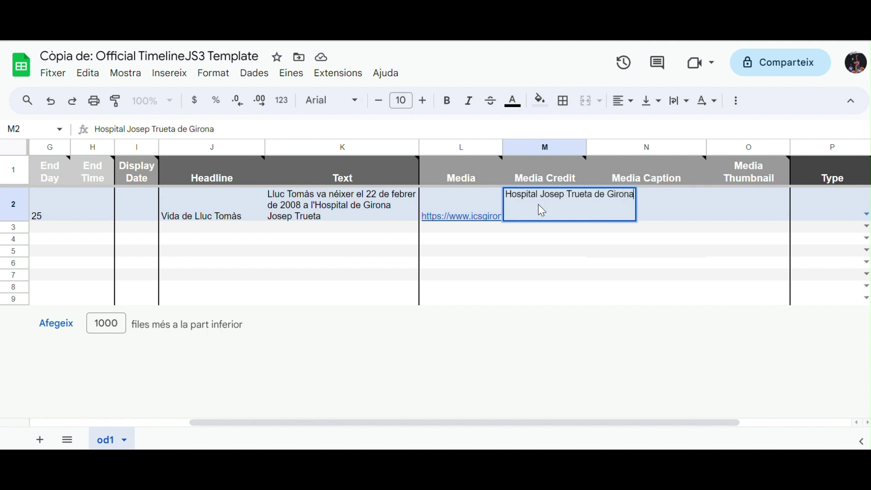
key("Return")
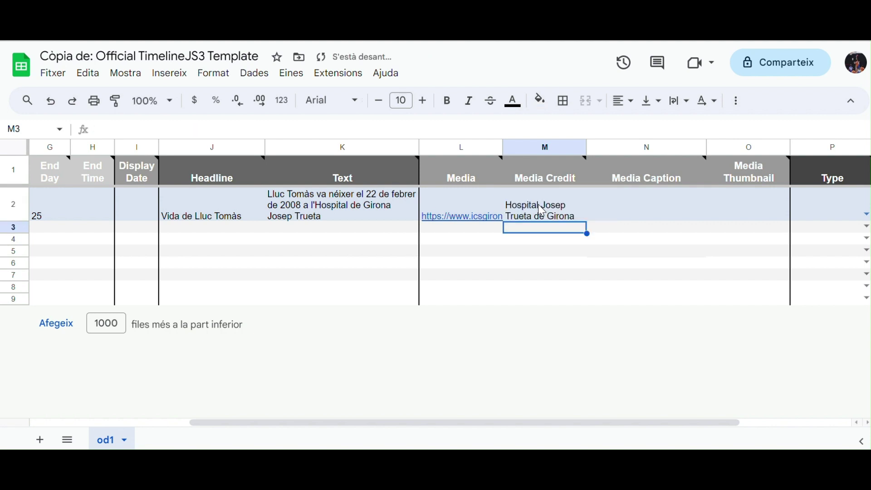
key("ctrl+t")
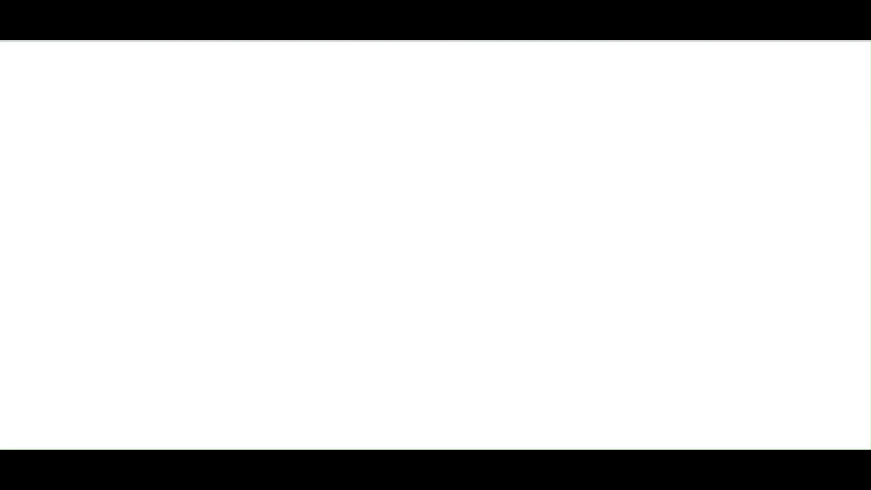
Step: Rerun the hospital josep trueta search and open the ICS Girona hospital page
type("ho")
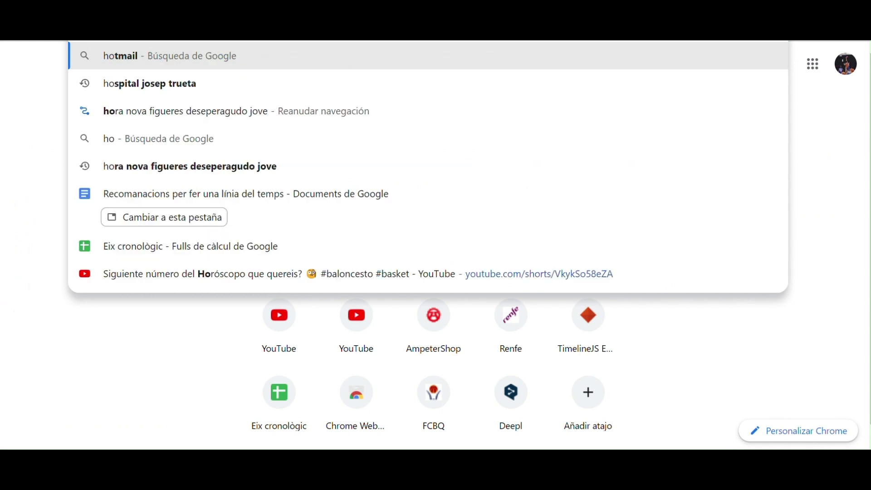
left_click(366, 88)
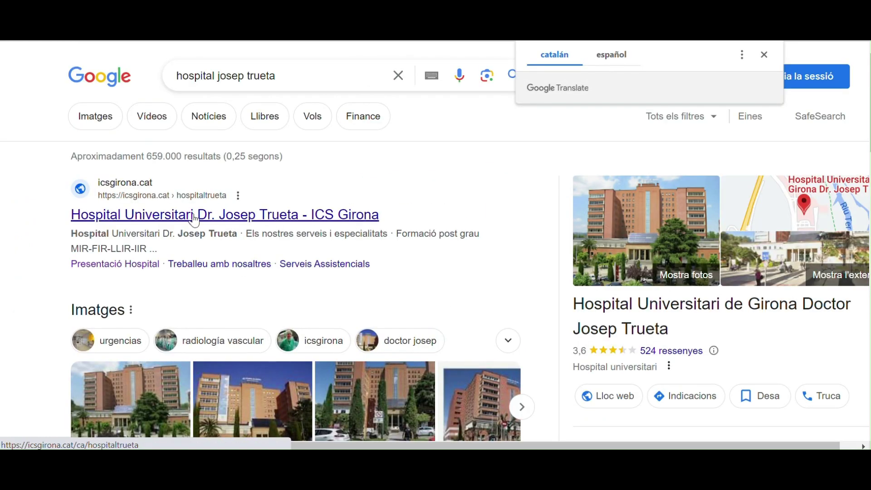
left_click(191, 214)
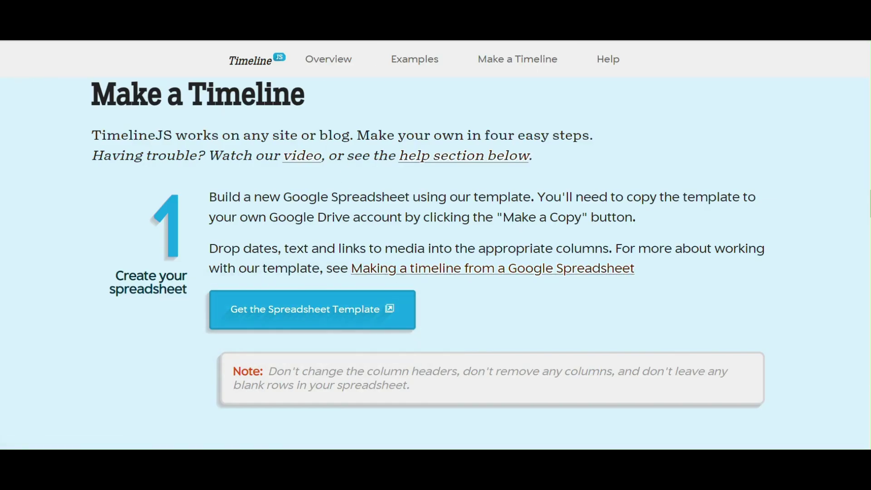
Step: Reopen the 'Còpia de: Official TimelineJS3 Template' spreadsheet from Google Drive
key("ctrl+t")
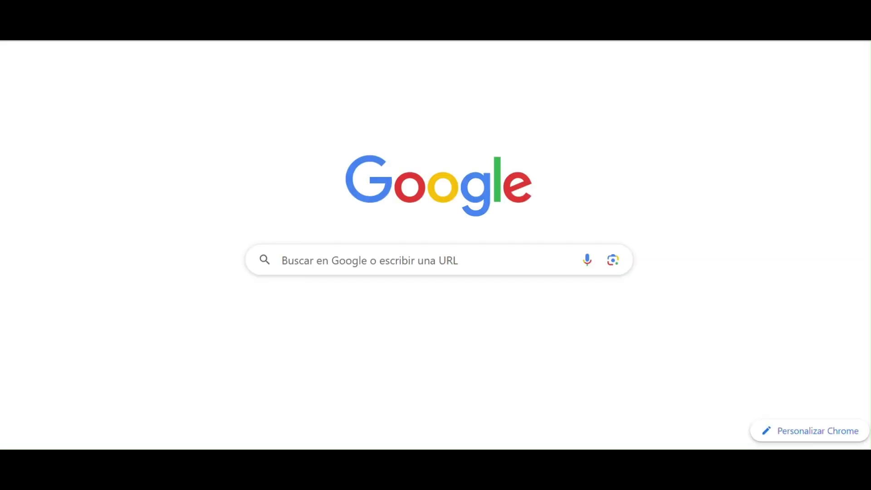
left_click(812, 64)
left_click(685, 151)
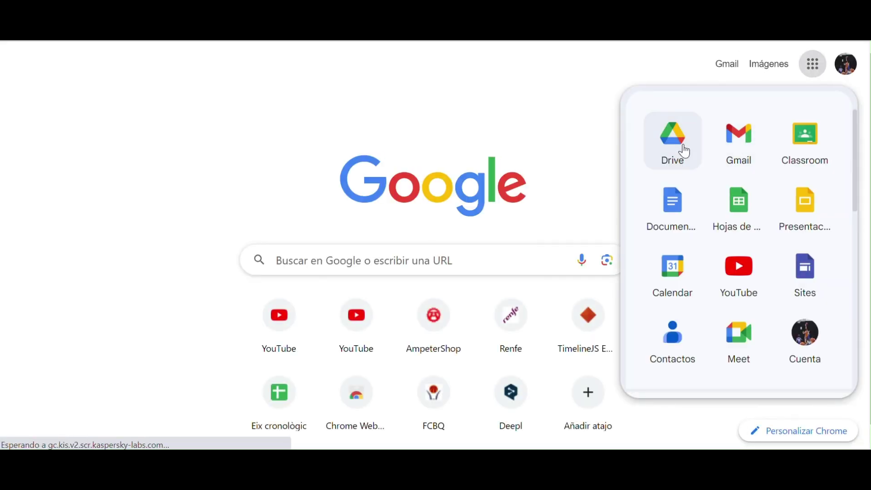
left_click(297, 264)
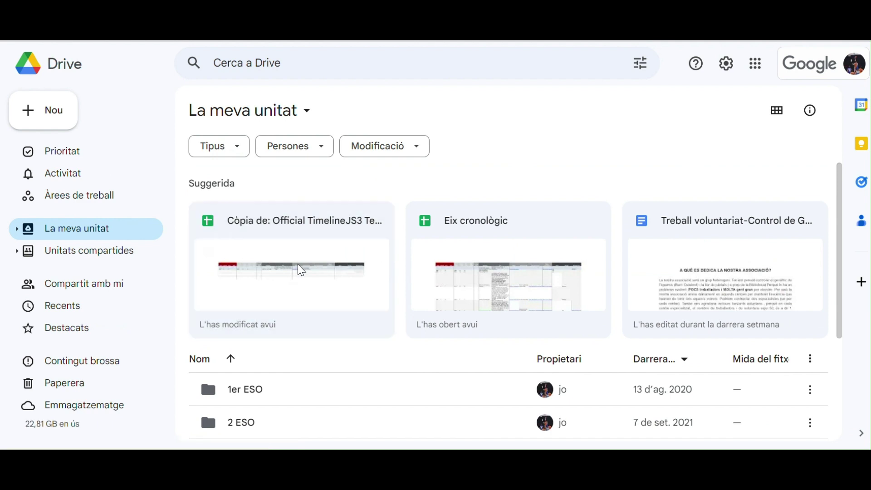
scroll(672, 257, "right", 5)
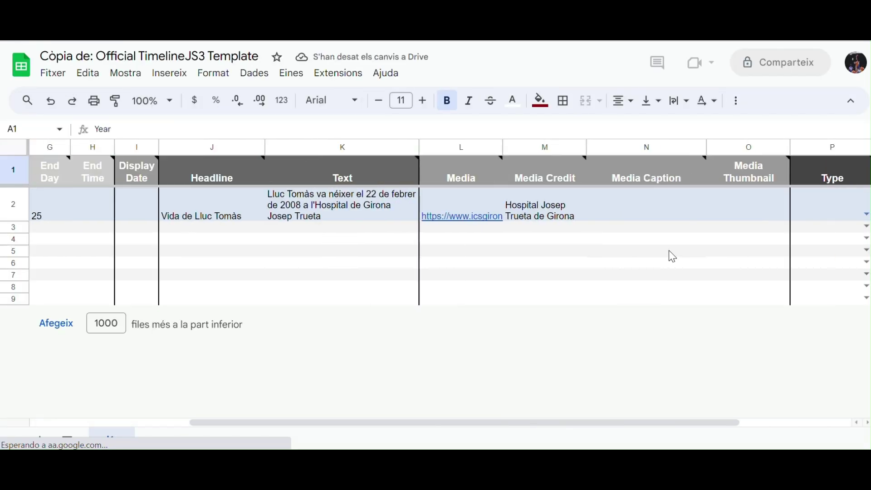
Step: Paste the hospital page link into N2 and copy L2's image URL into O2 as thumbnail
left_click(642, 215)
type("https://icsgirona.cat/ca/hospitaltrueta")
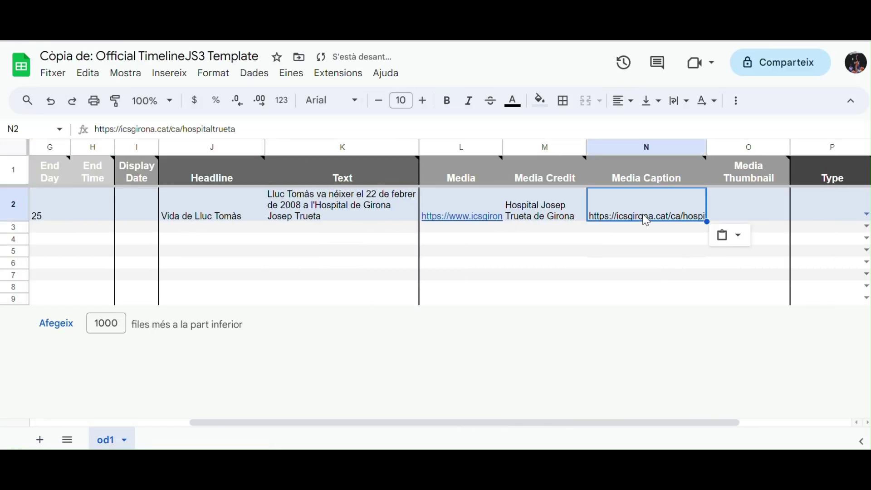
left_click(778, 202)
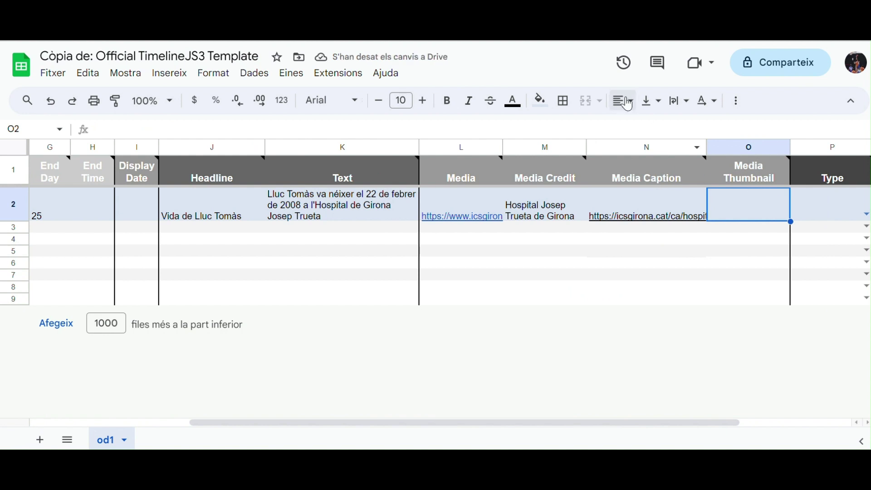
mouse_move(751, 185)
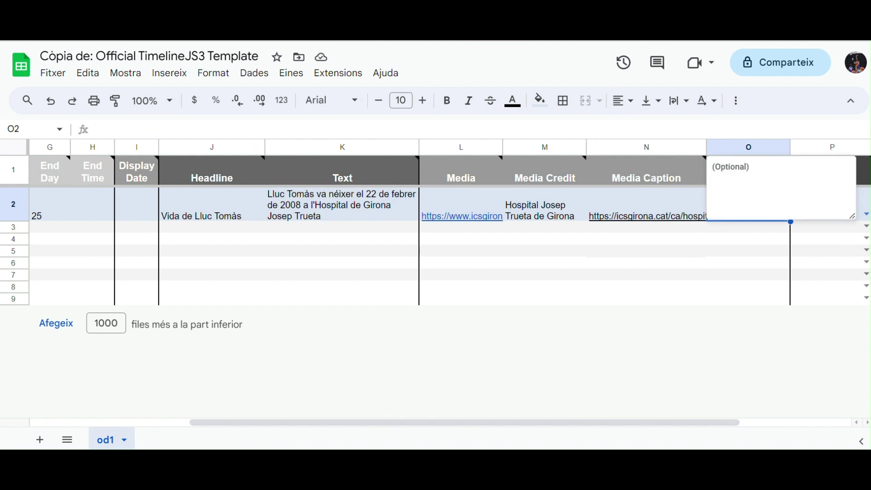
left_click(461, 200)
key("ctrl+c")
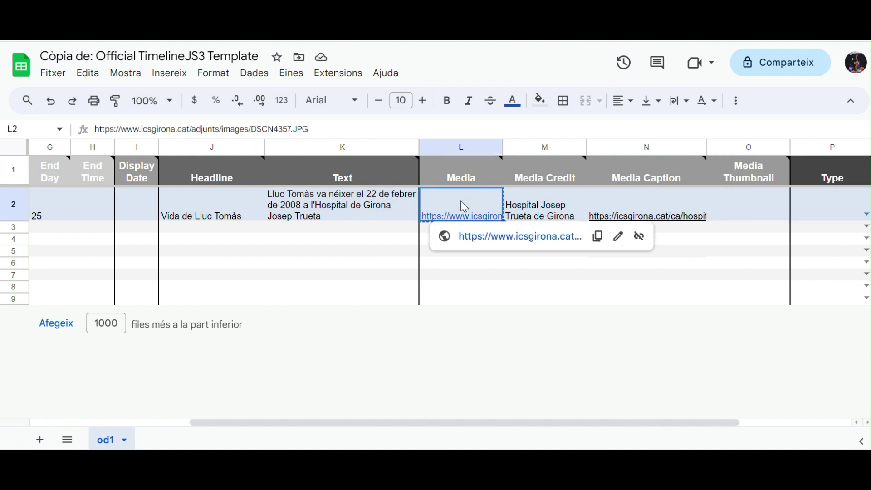
left_click(771, 206)
key("ctrl+v")
left_click(699, 288)
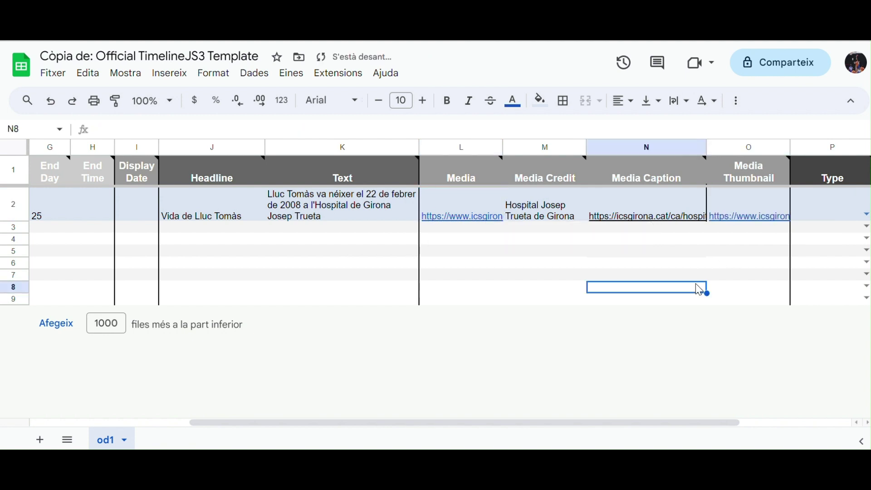
scroll(700, 289, "right", 3)
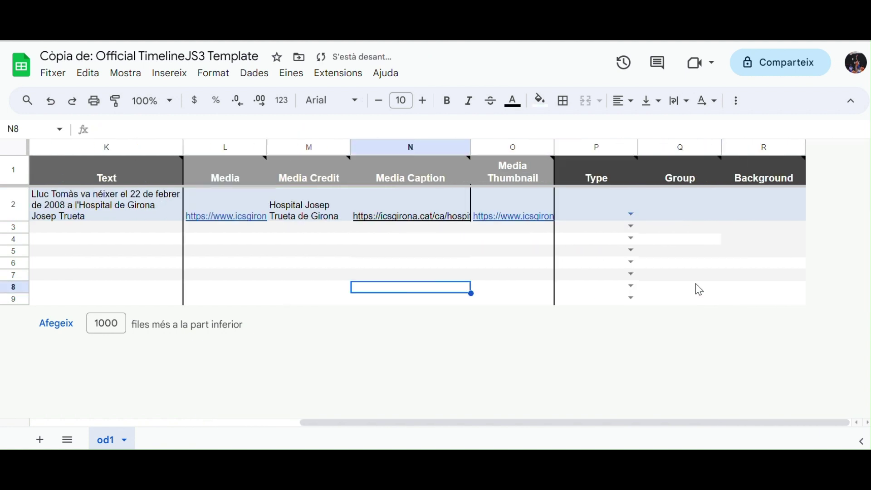
Step: Set the entry's Group in Q2 to 'Girona'
left_click(669, 215)
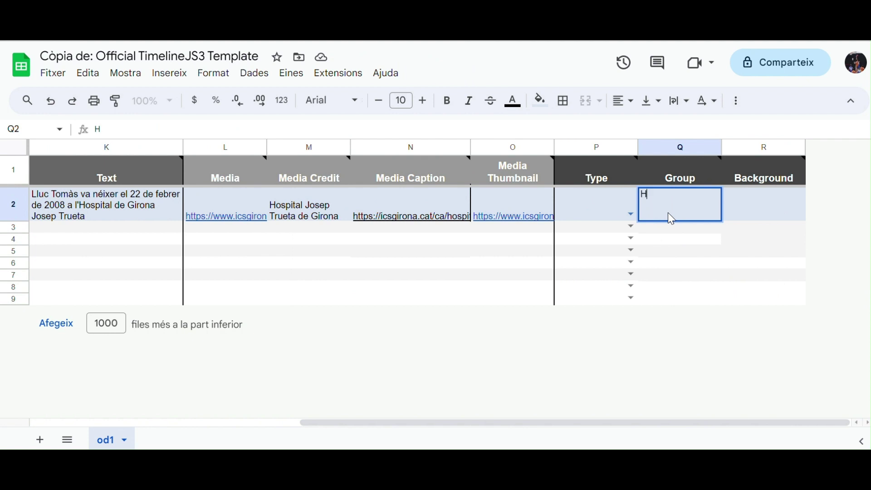
type("Girona")
left_click(467, 260)
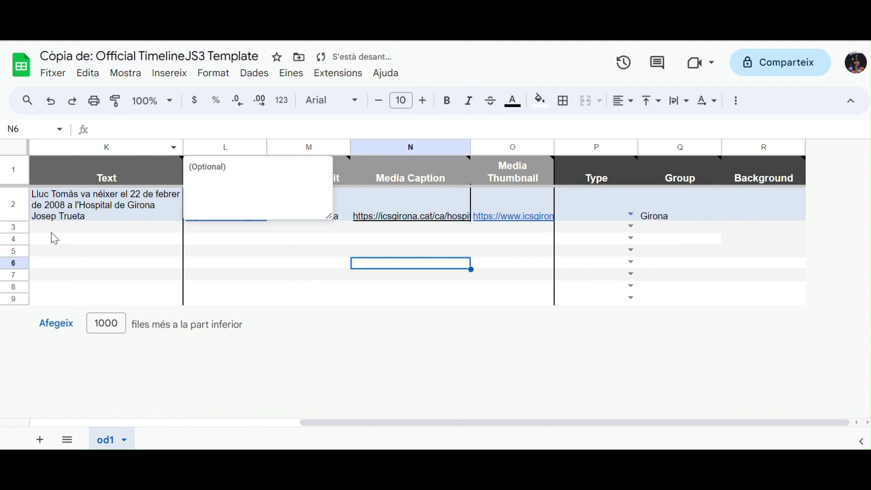
scroll(54, 238, "left", 5)
scroll(55, 238, "left", 2)
left_click(12, 204)
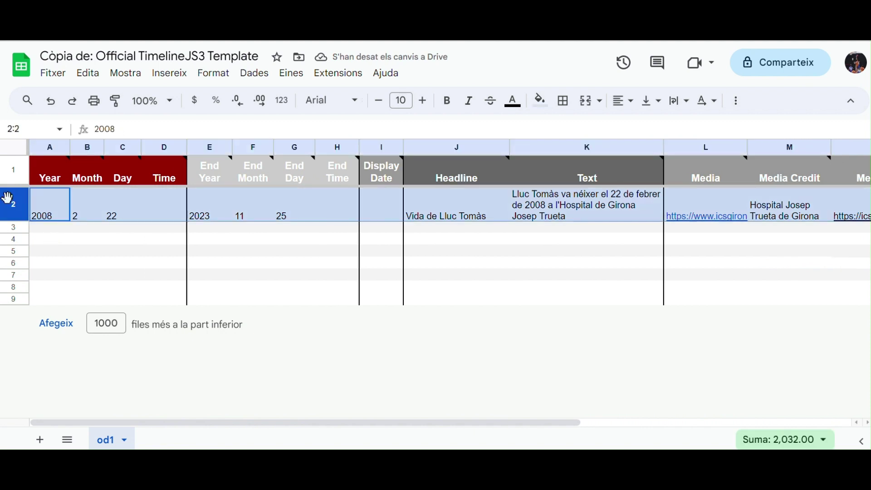
Step: Insert a row above the entry with the subject's full name in capitals as Headline
right_click(11, 205)
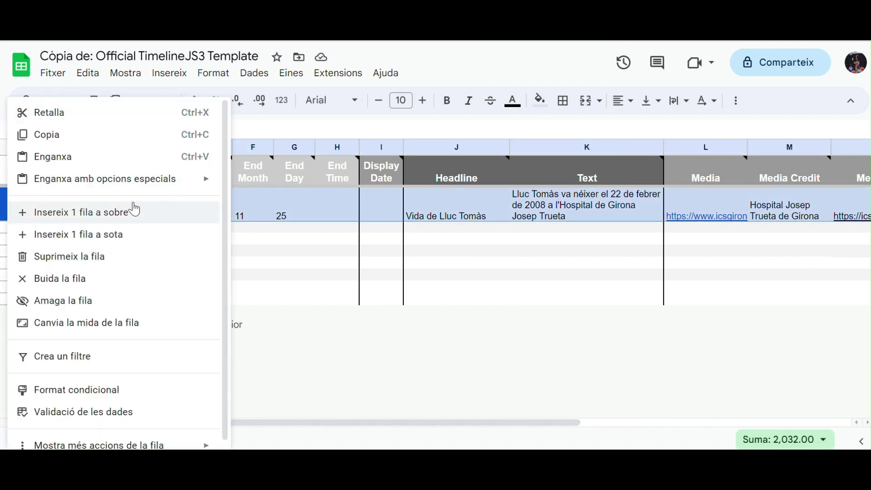
left_click(135, 211)
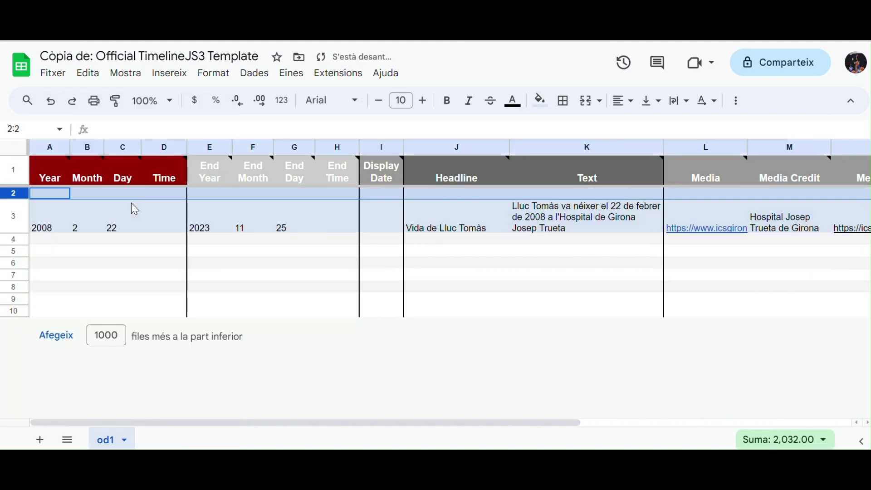
double_click(464, 195)
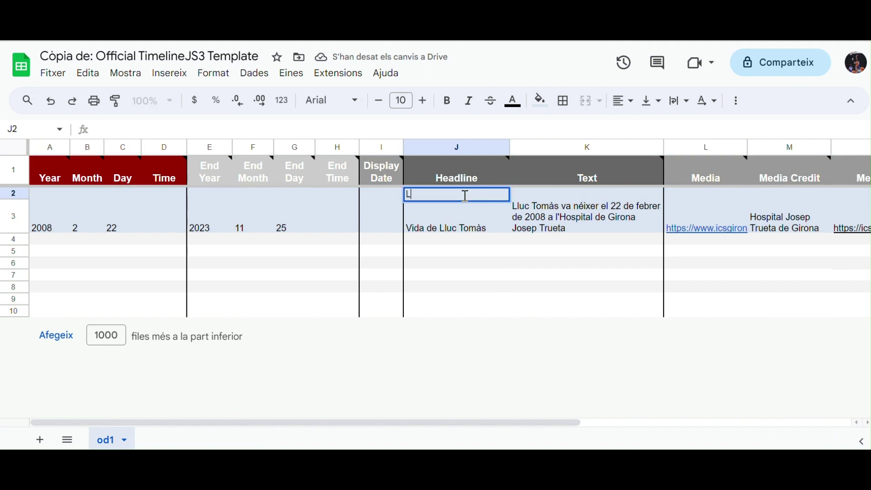
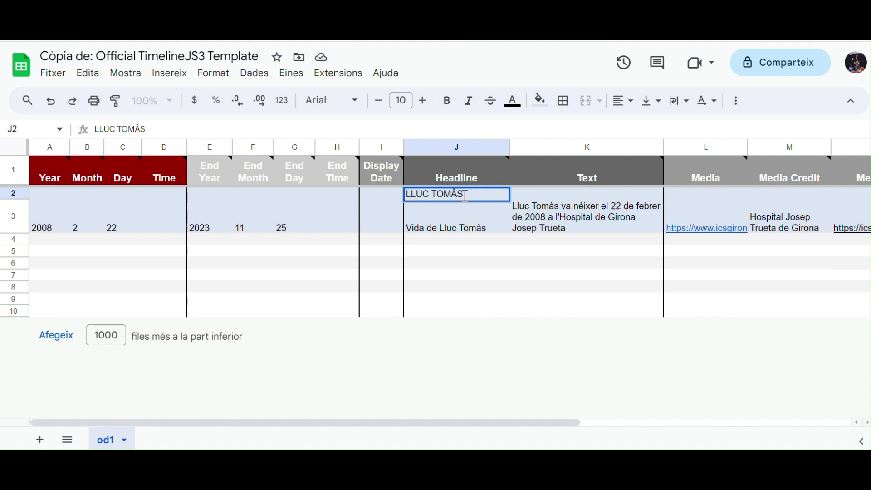
left_click(639, 267)
Step: Set the new row's Type to 'title' and its Group to 'Girona'
scroll(639, 266, "right", 5)
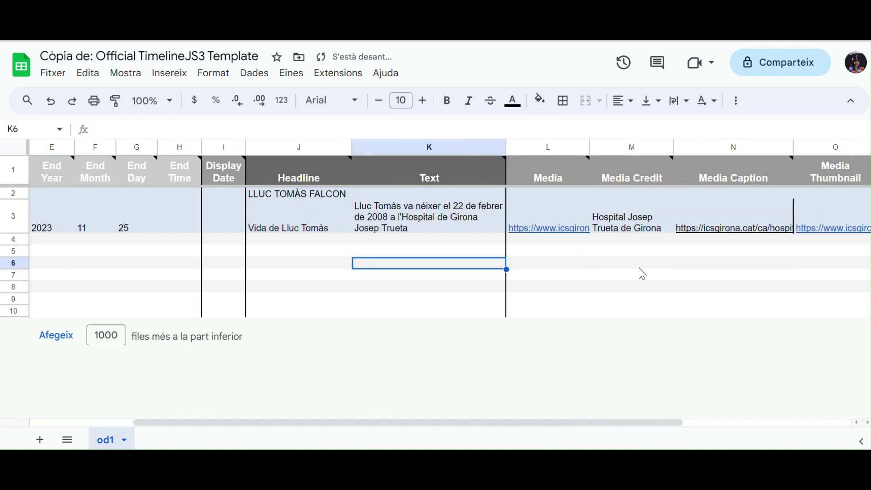
scroll(641, 273, "right", 2)
left_click(630, 191)
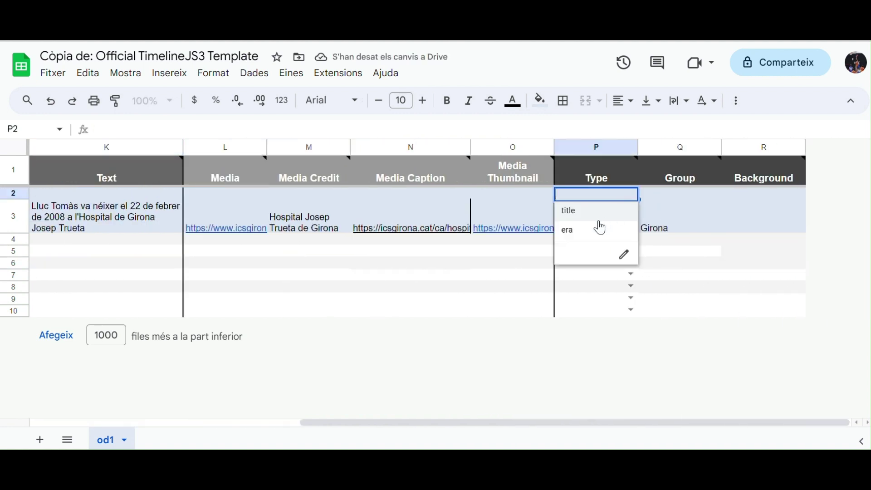
left_click(589, 221)
left_click(665, 193)
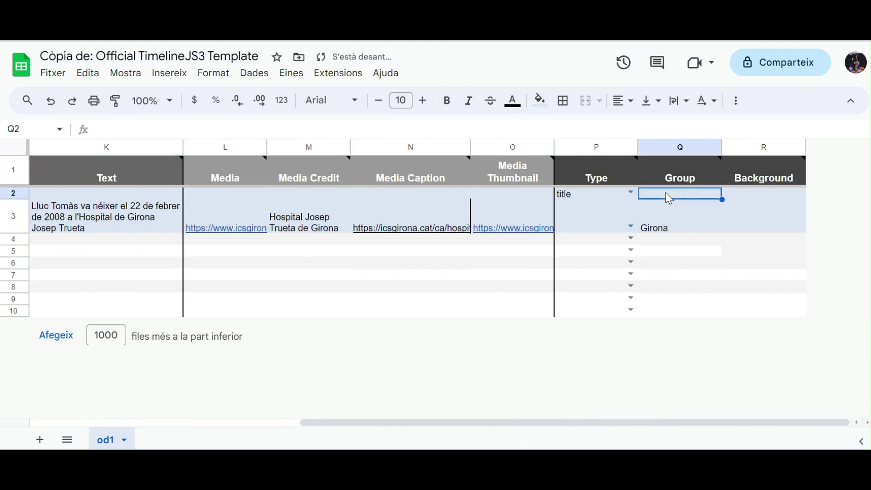
type("Girona")
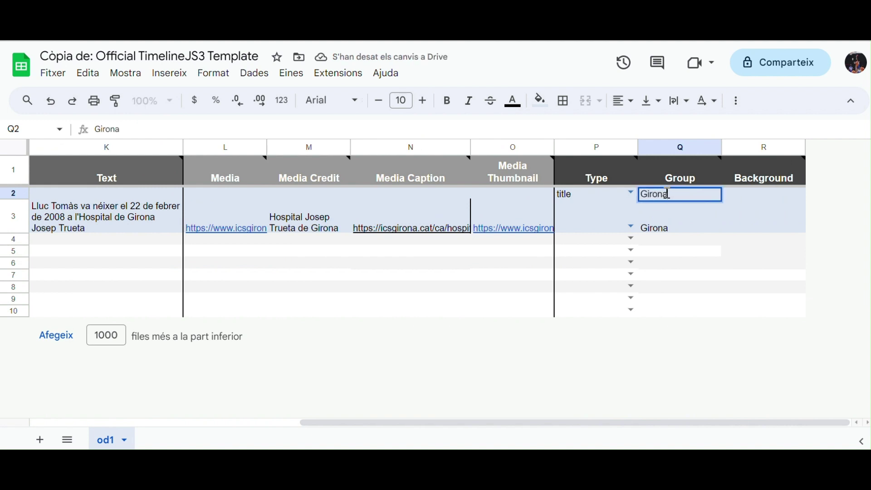
left_click(513, 277)
scroll(513, 276, "left", 10)
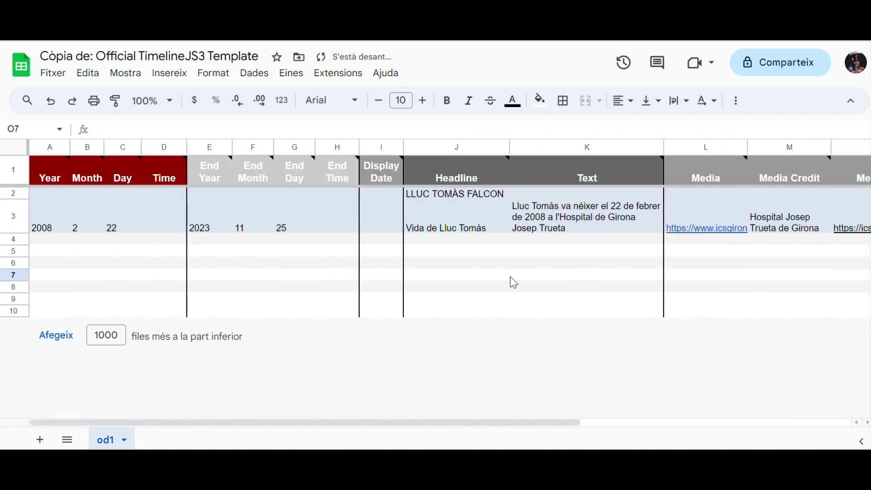
left_click(51, 240)
Step: Enter dates 2010, 3, 12 to 2023, 11, 25 in row 4
double_click(50, 239)
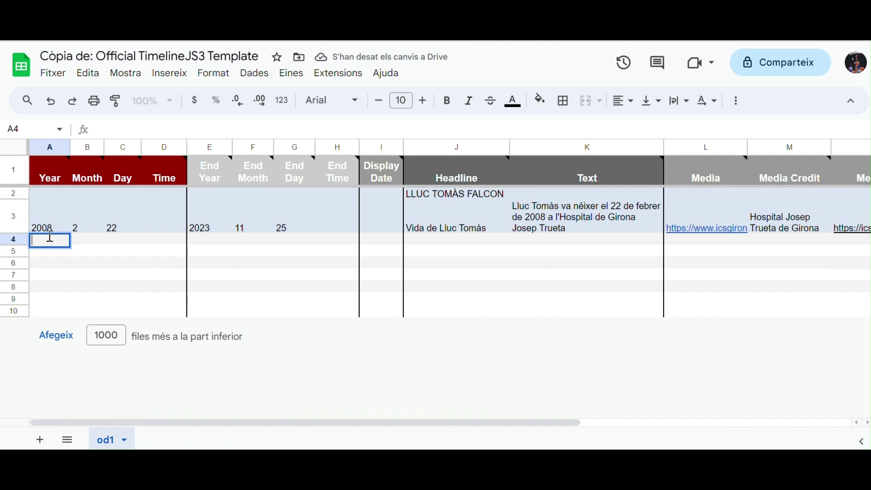
type("2010")
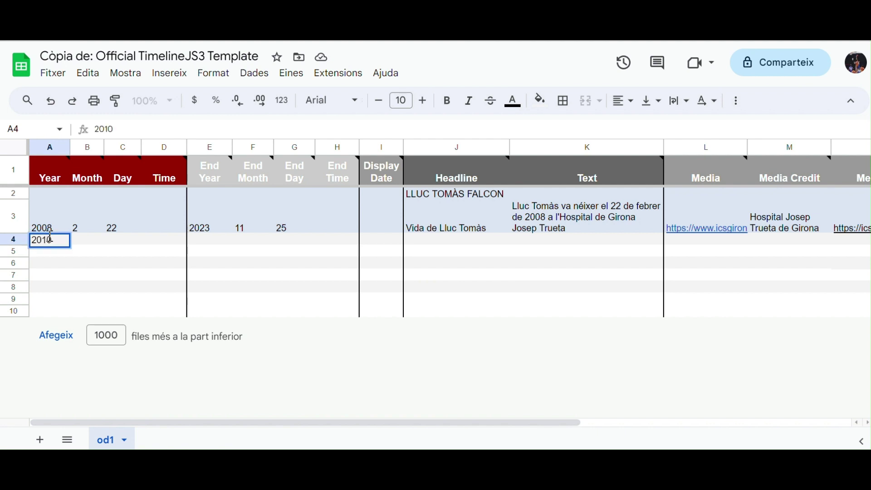
key("Tab")
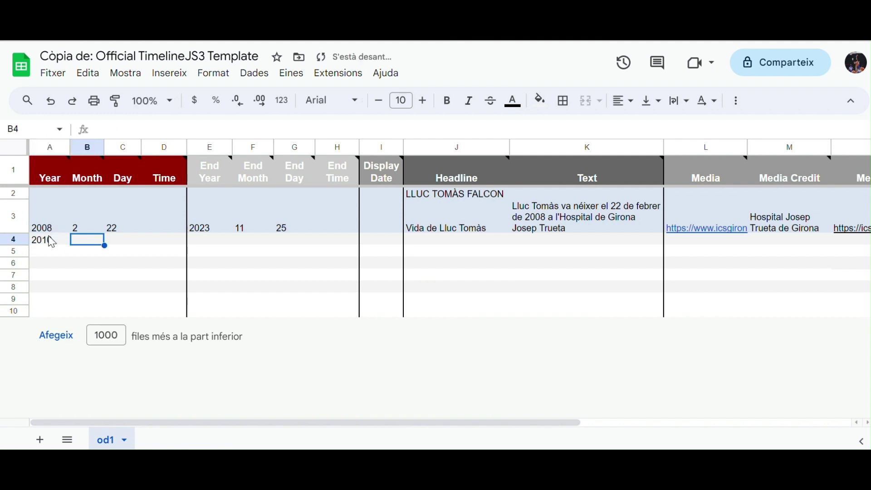
type("3")
key("Tab")
type("12")
key("Tab")
key("Tab")
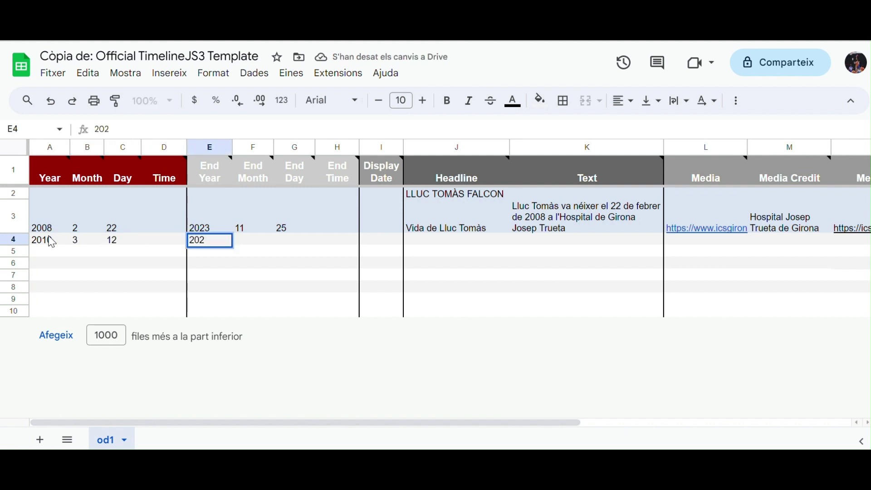
type("3")
key("Tab")
type("11")
key("Tab")
type("25")
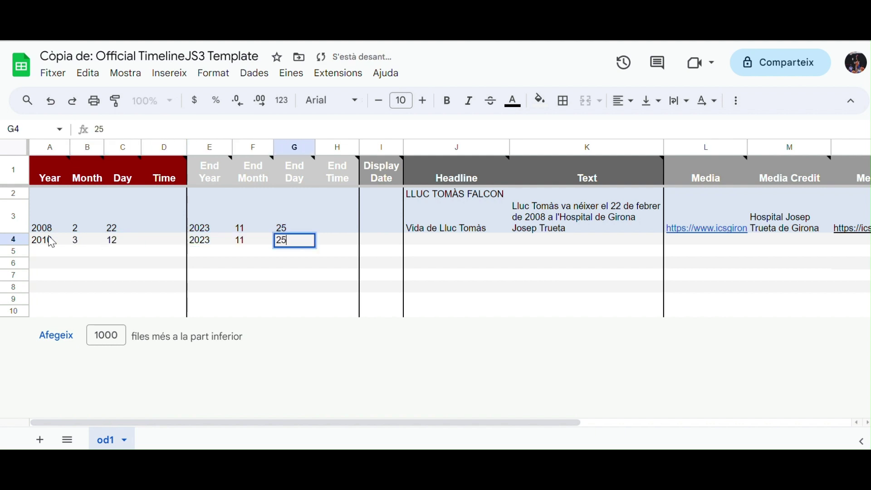
Step: Write the headline about living in Figueres in J4 and the matching slide text in K4
double_click(450, 241)
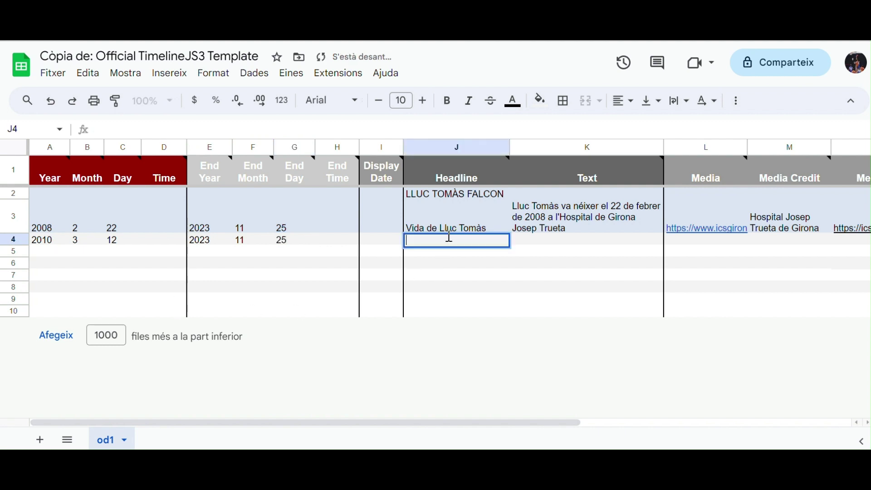
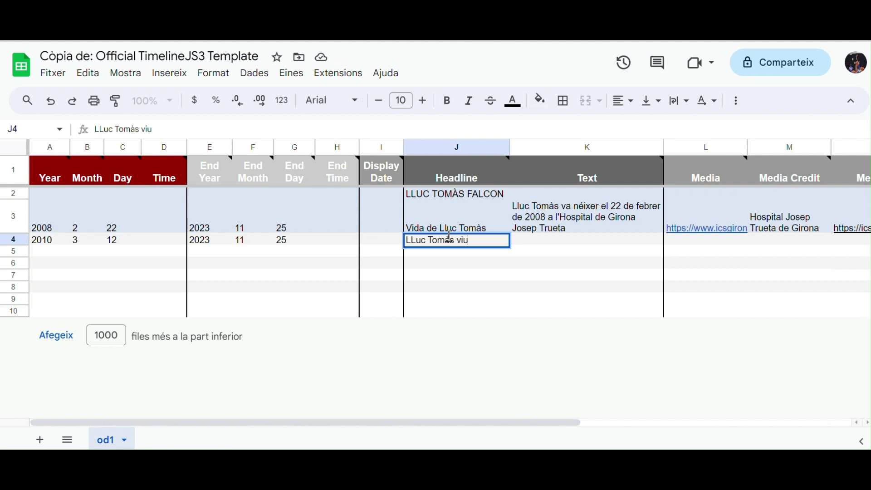
type(" a Figueres")
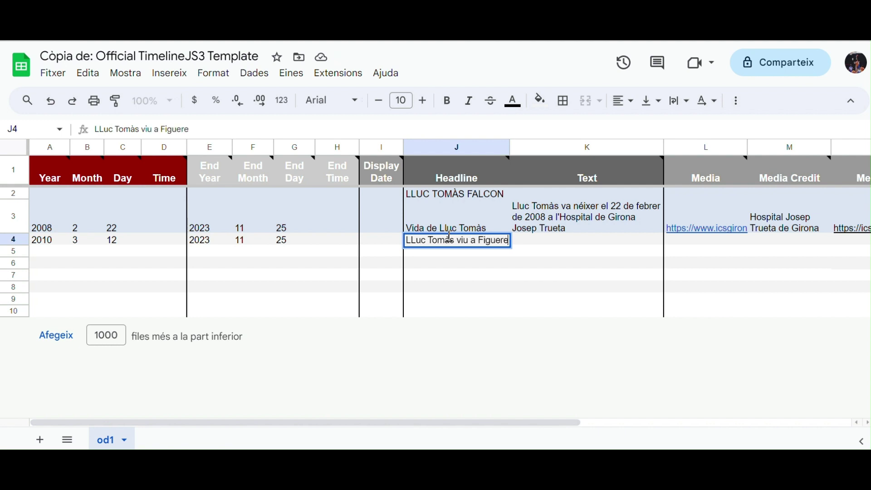
double_click(593, 239)
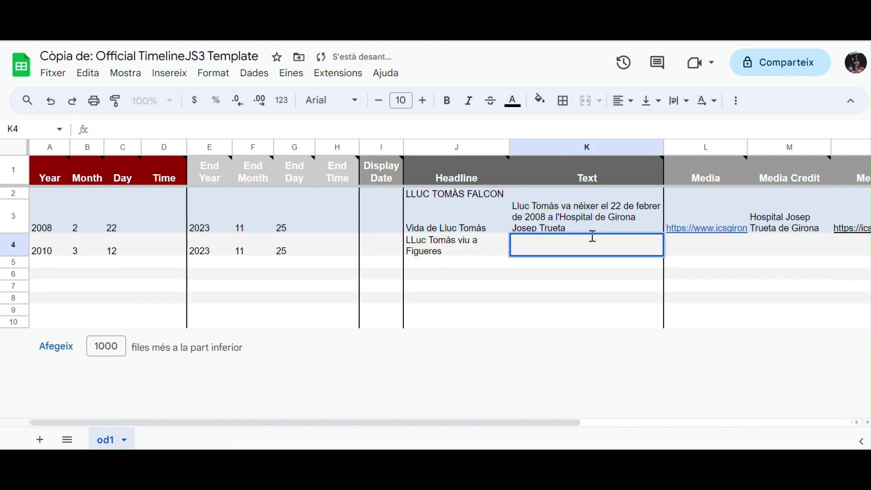
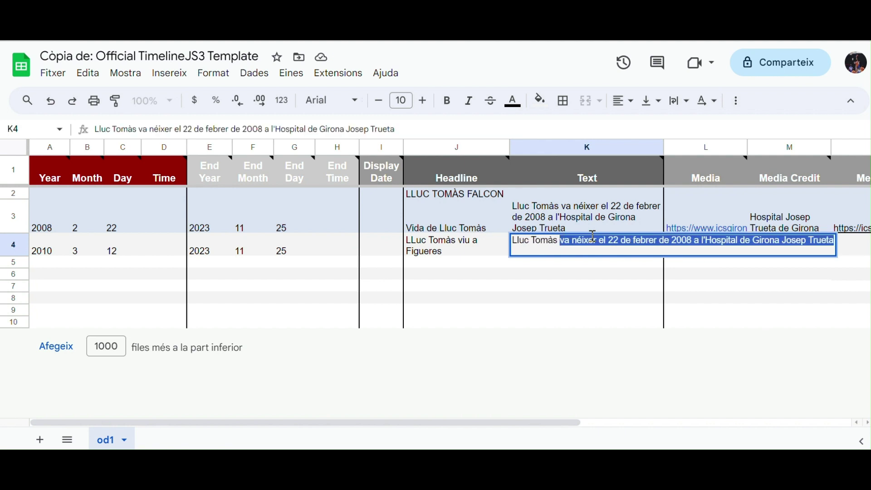
type("comen")
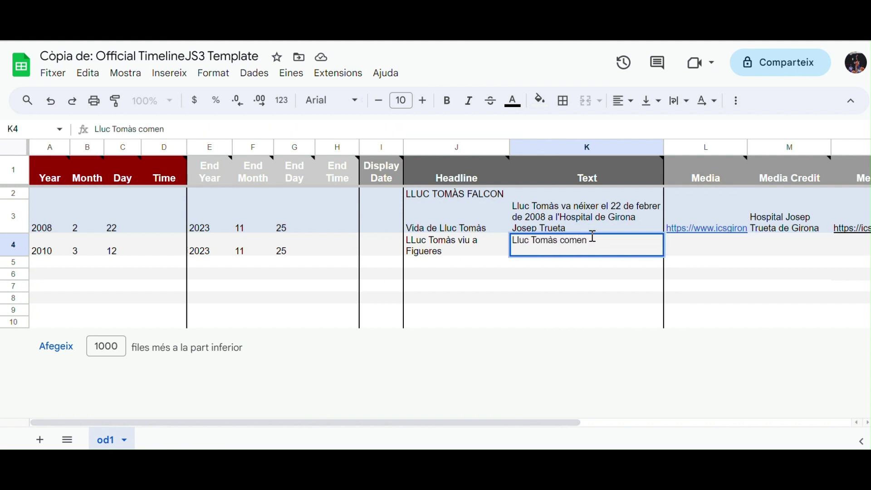
type("ça a viure a Figueres")
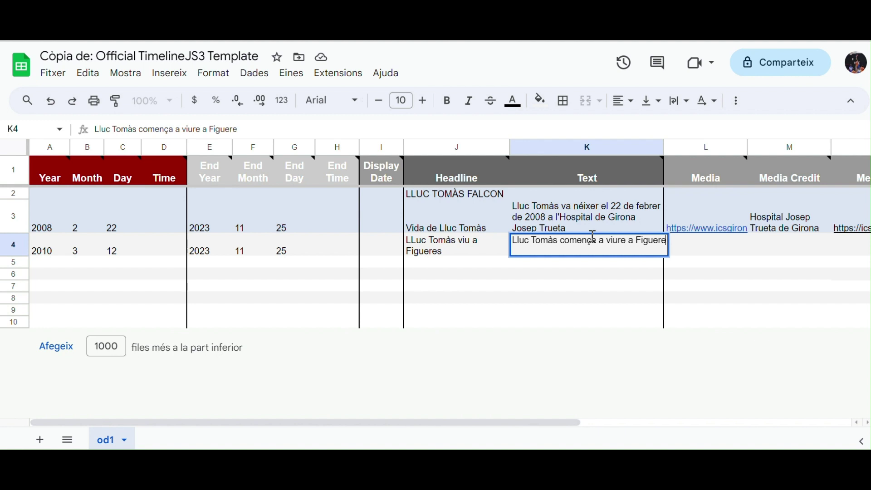
left_click(589, 278)
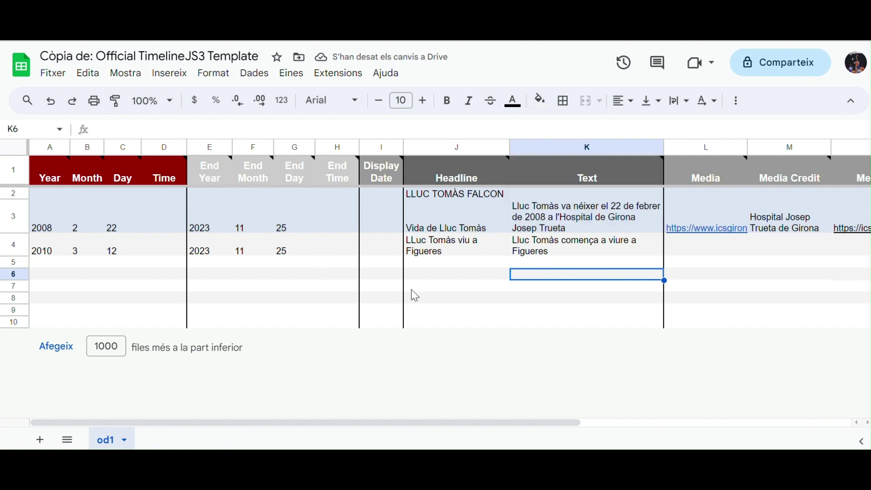
scroll(630, 325, "right", 5)
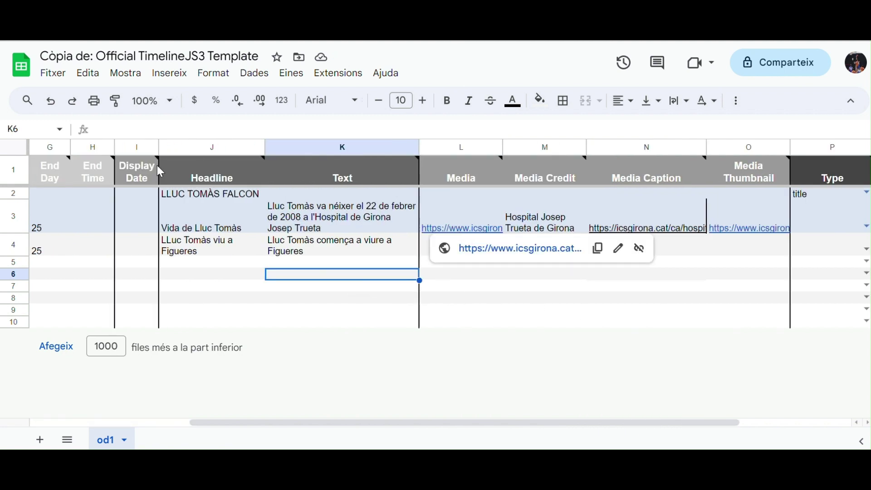
left_click(52, 73)
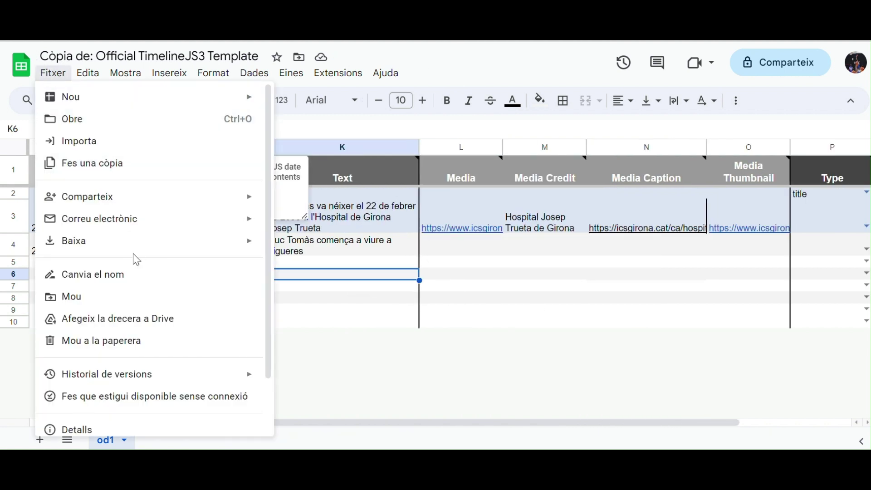
Step: Publish the entire document to the web as a web page via Publica al web
mouse_move(131, 227)
mouse_move(164, 204)
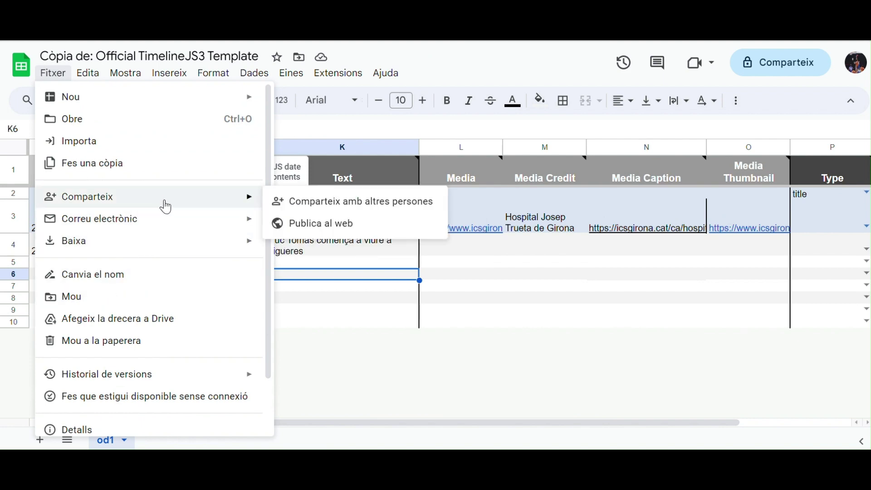
left_click(281, 222)
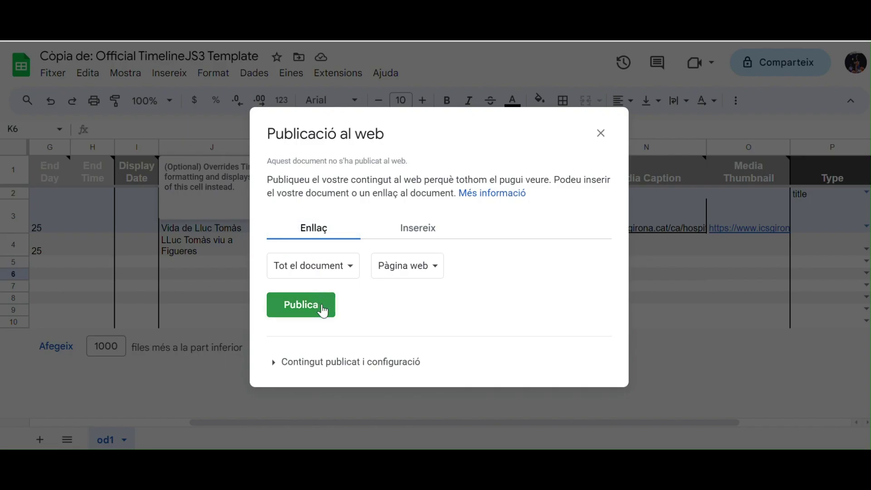
left_click(322, 310)
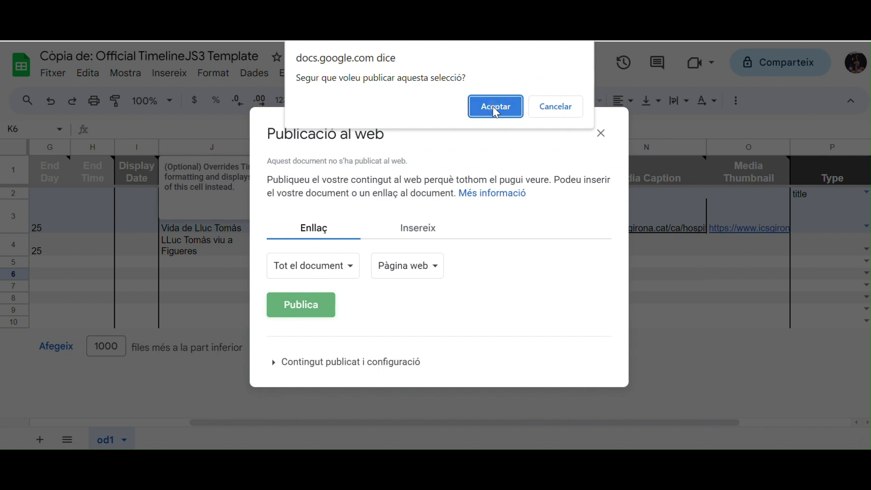
left_click(493, 106)
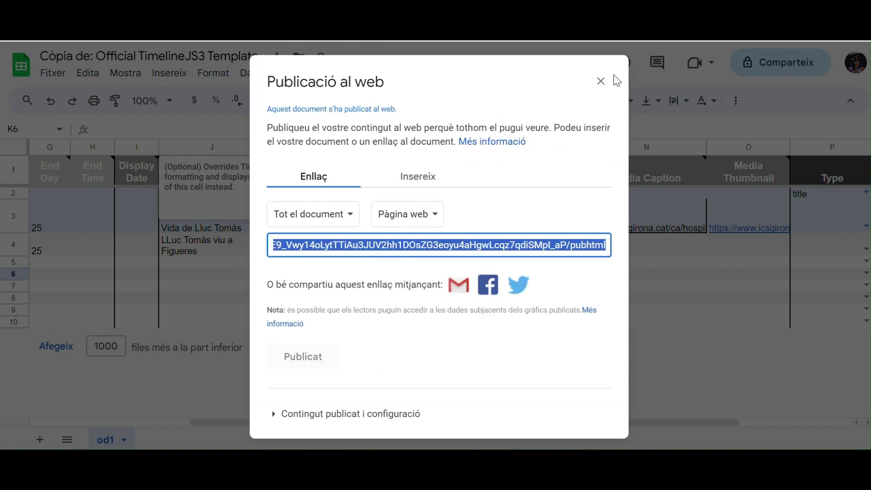
left_click(600, 82)
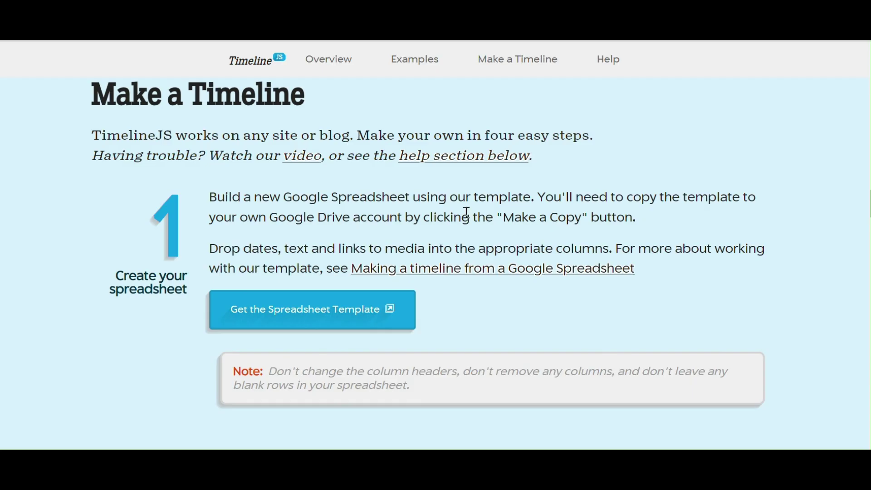
Step: Paste the published spreadsheet's address into the Google Spreadsheet URL box
scroll(466, 213, "down", 20)
left_click(467, 212)
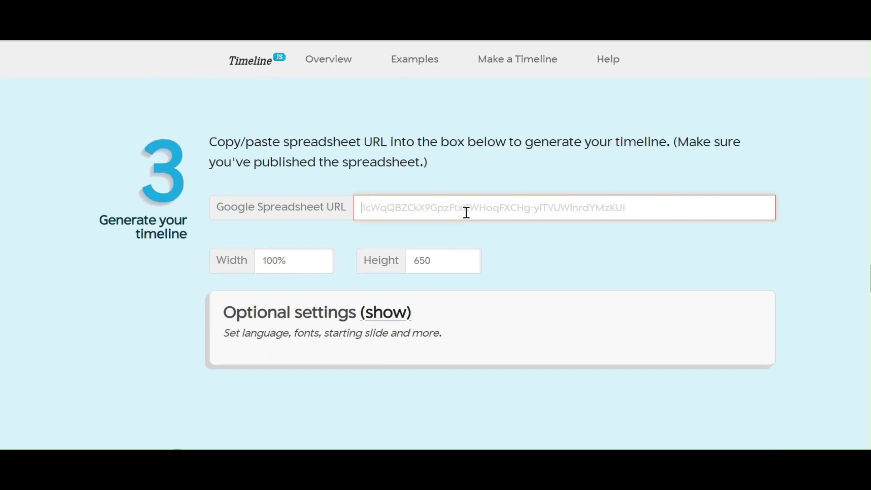
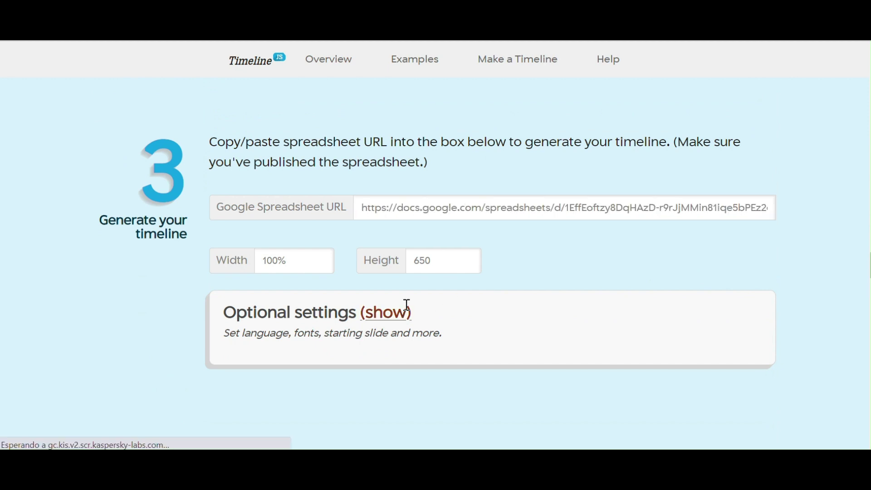
Step: Set the timeline language to Català in the optional settings and scroll to the generated embed code
left_click(389, 309)
left_click(278, 409)
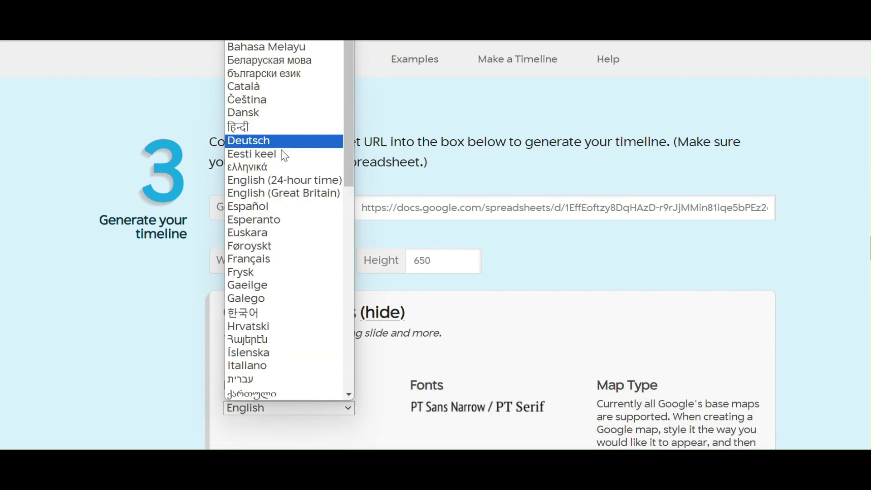
left_click(293, 91)
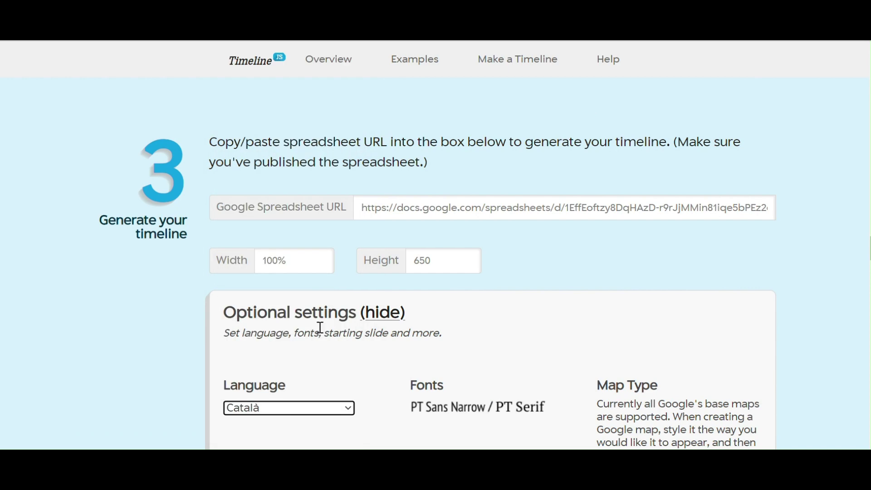
scroll(320, 331, "down", 15)
scroll(322, 334, "down", 12)
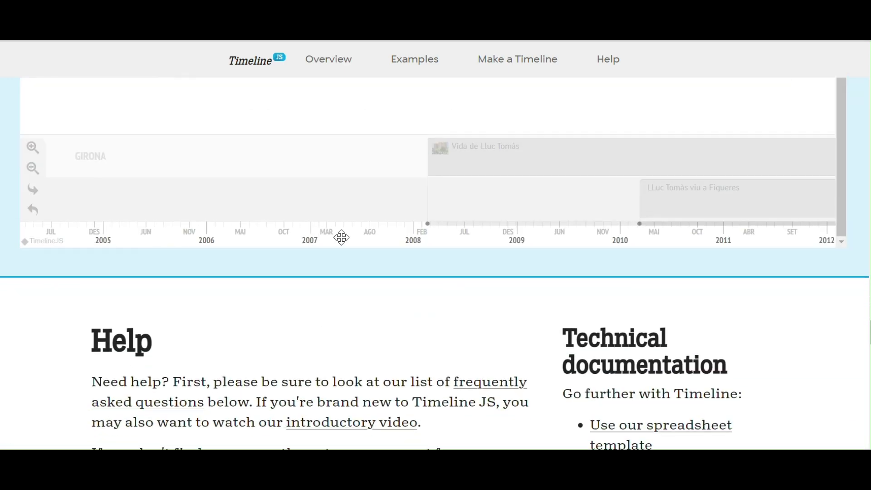
Step: Open the timeline preview in a new window
scroll(340, 235, "up", 14)
scroll(341, 238, "down", 5)
left_click(347, 278)
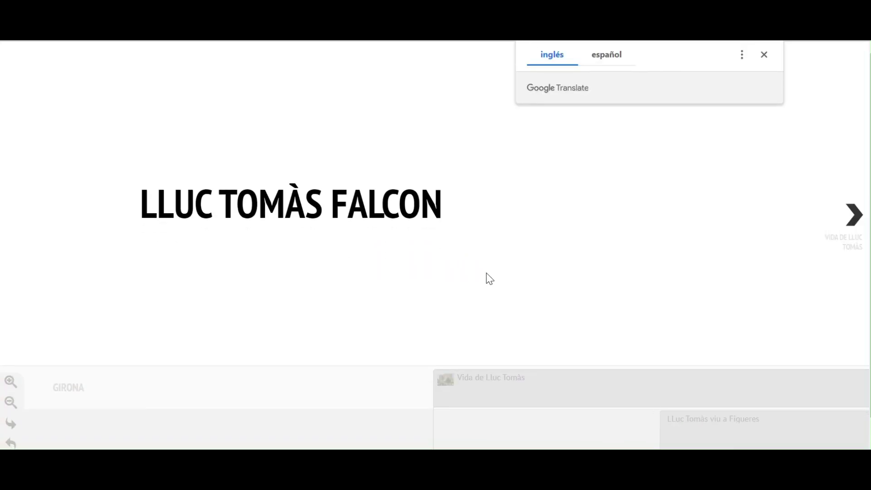
Step: Advance the timeline to the birth slide with the hospital photo
scroll(488, 278, "down", 1)
scroll(488, 278, "up", 1)
scroll(488, 278, "down", 1)
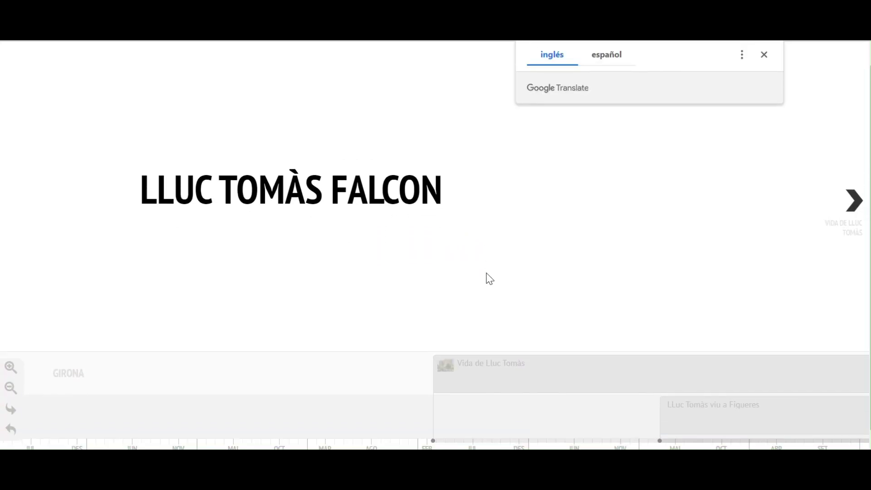
scroll(488, 278, "up", 1)
left_click(839, 230)
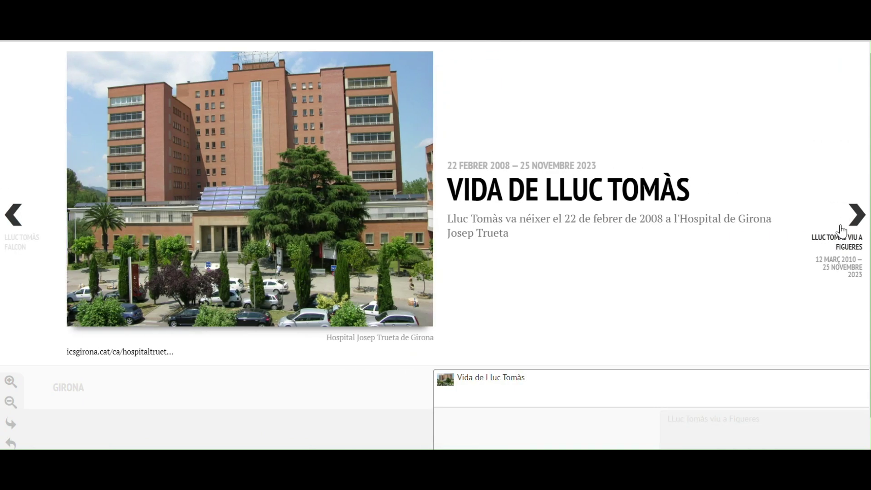